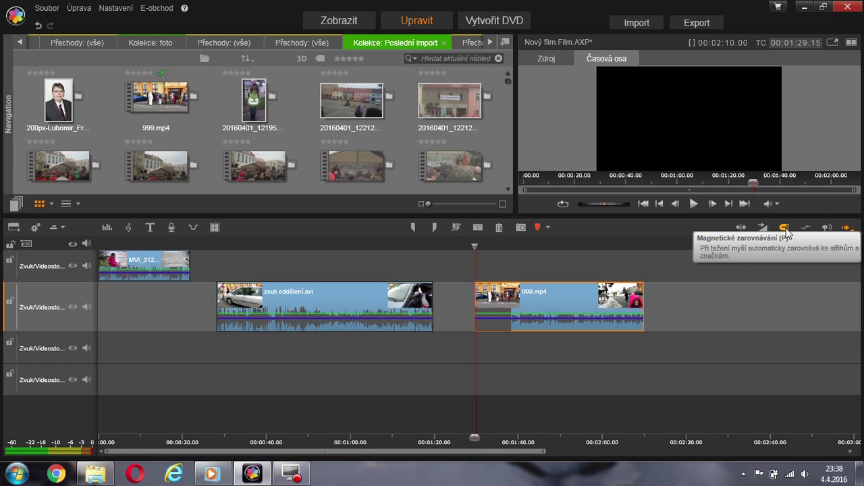
# - Turn off magnetic snapping and scrub through the first clip on the top track to about 10 seconds
pyautogui.click(785, 229)
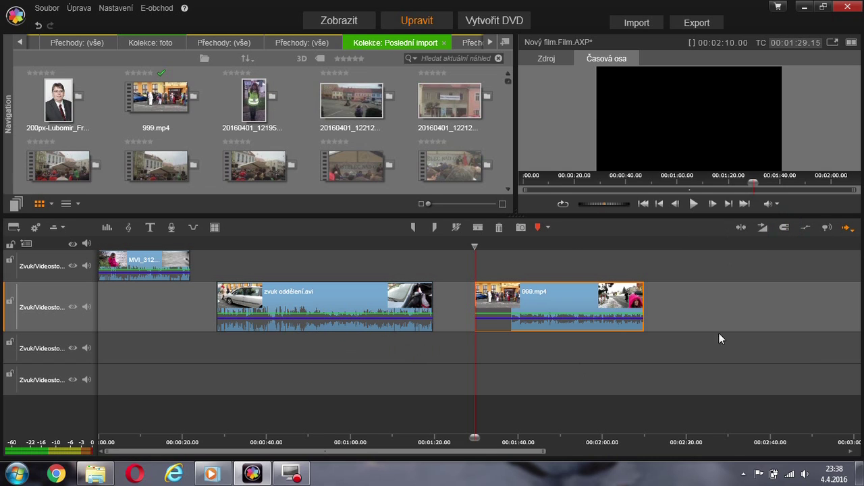
pyautogui.click(112, 260)
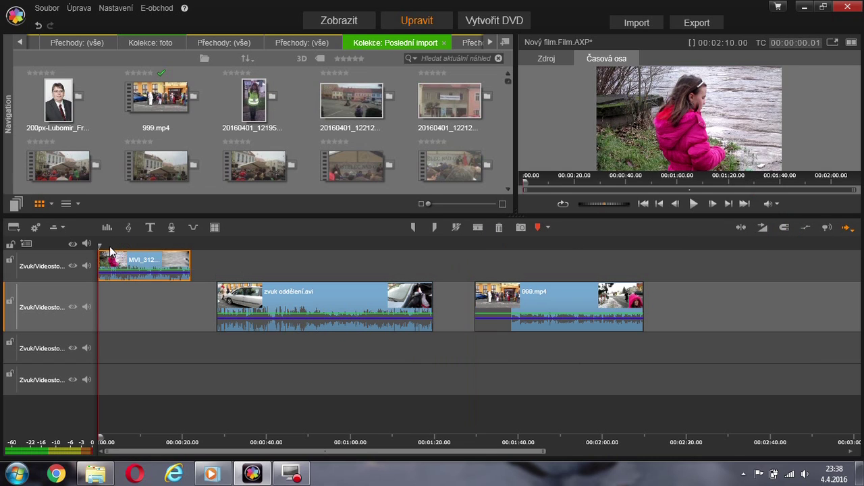
pyautogui.moveTo(99, 245); pyautogui.dragTo(144, 250)
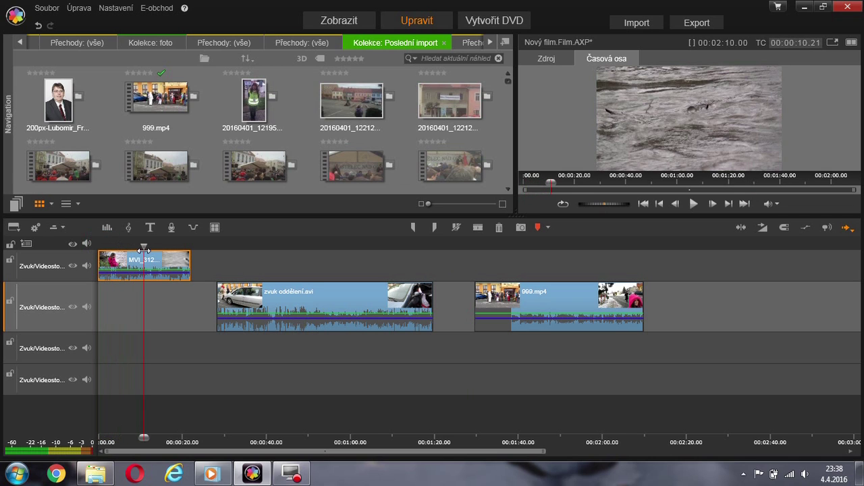
# - Place the playhead at the start of zvuk oddělení.avi and trim about 4.5 seconds off the clip's beginning
pyautogui.click(262, 308)
pyautogui.click(216, 246)
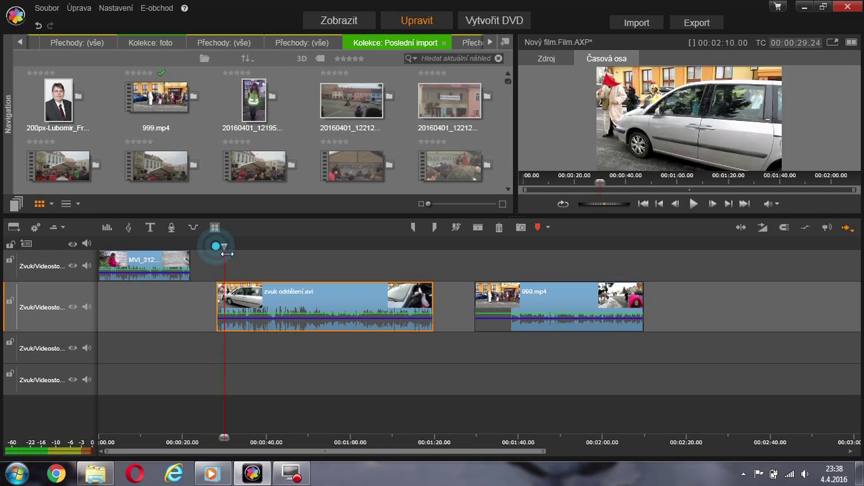
pyautogui.moveTo(216, 258); pyautogui.dragTo(216, 258)
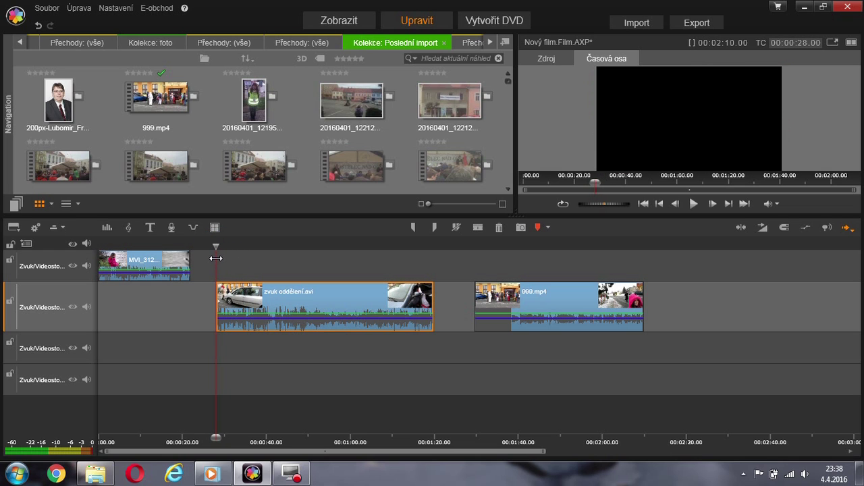
pyautogui.moveTo(225, 309); pyautogui.dragTo(244, 315)
# - Scrub through the trimmed start of zvuk oddělení.avi and through the 999.mp4 clip to preview them
pyautogui.click(216, 244)
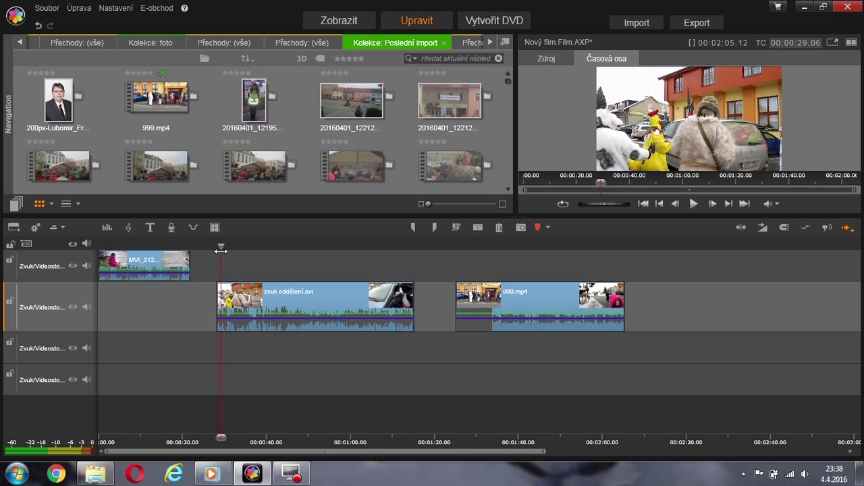
pyautogui.click(217, 250)
pyautogui.moveTo(218, 251); pyautogui.dragTo(263, 281)
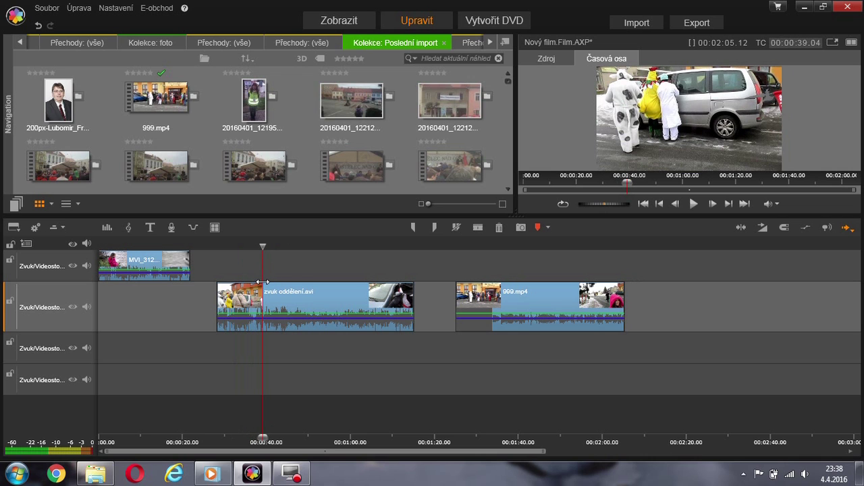
pyautogui.click(525, 310)
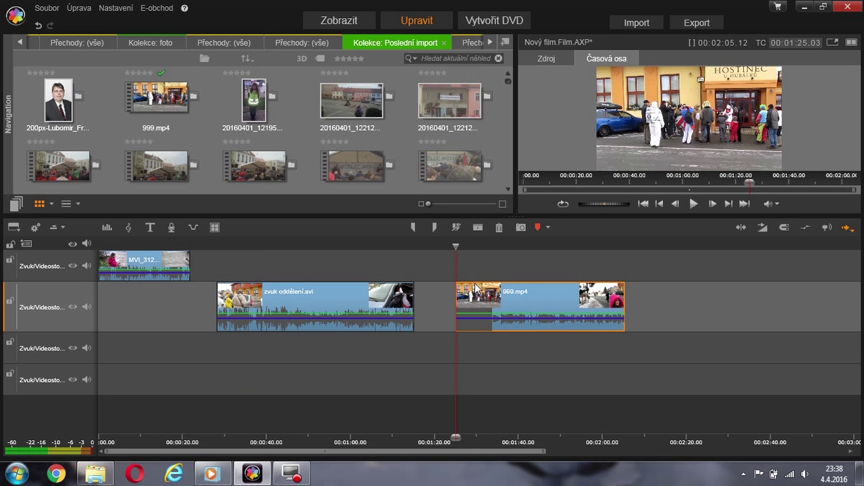
pyautogui.moveTo(455, 246); pyautogui.dragTo(560, 286)
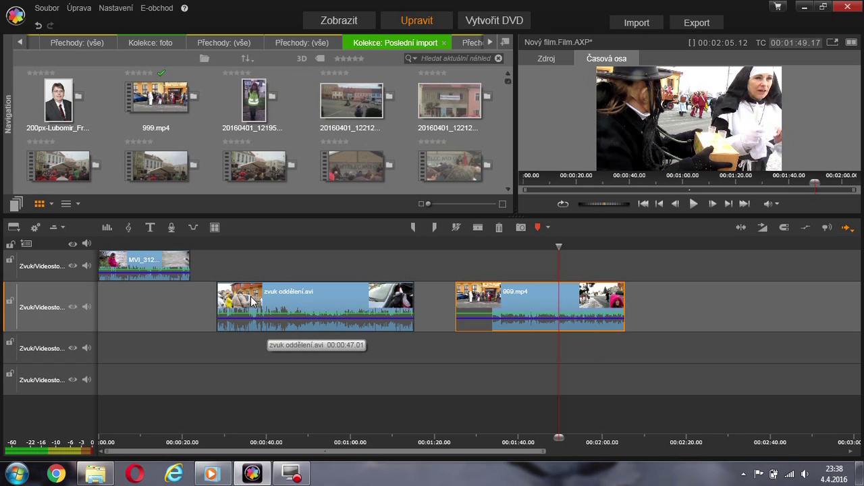
# - Move zvuk oddělení.avi and 999.mp4 up to the top track, placed end to end behind the MVI clip
pyautogui.click(283, 302)
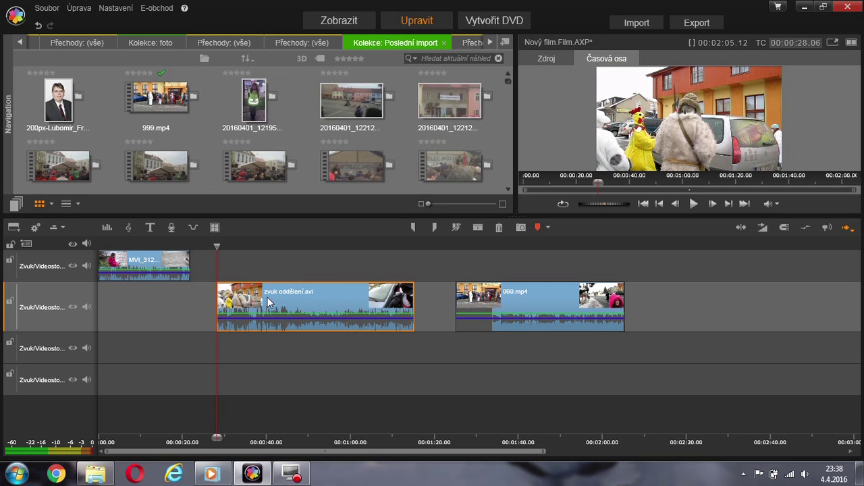
pyautogui.moveTo(272, 312); pyautogui.dragTo(246, 278)
pyautogui.moveTo(344, 309); pyautogui.dragTo(480, 257)
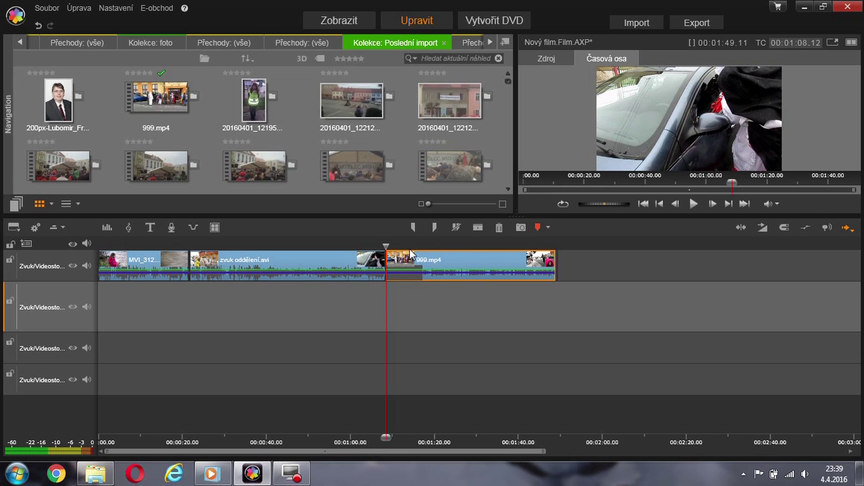
# - Return the playhead to the beginning of the film and jump forward from cut to cut to its end
pyautogui.moveTo(391, 253); pyautogui.dragTo(123, 278)
pyautogui.click(643, 204)
pyautogui.click(645, 204)
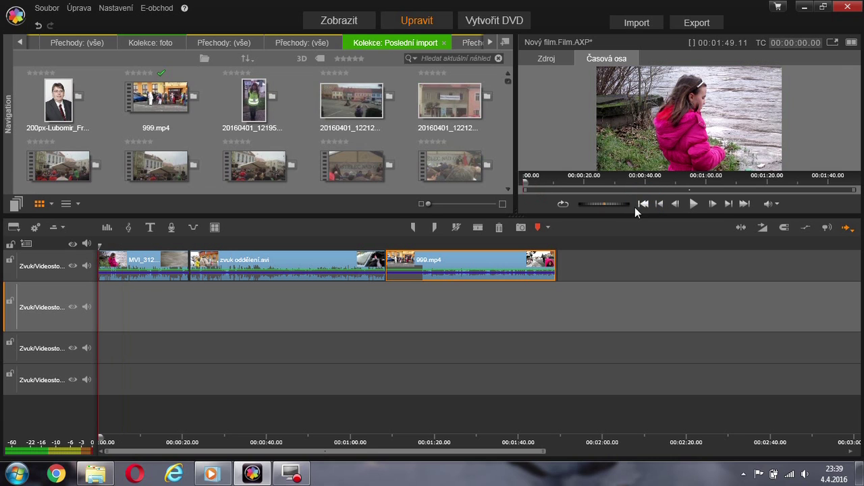
pyautogui.click(729, 203)
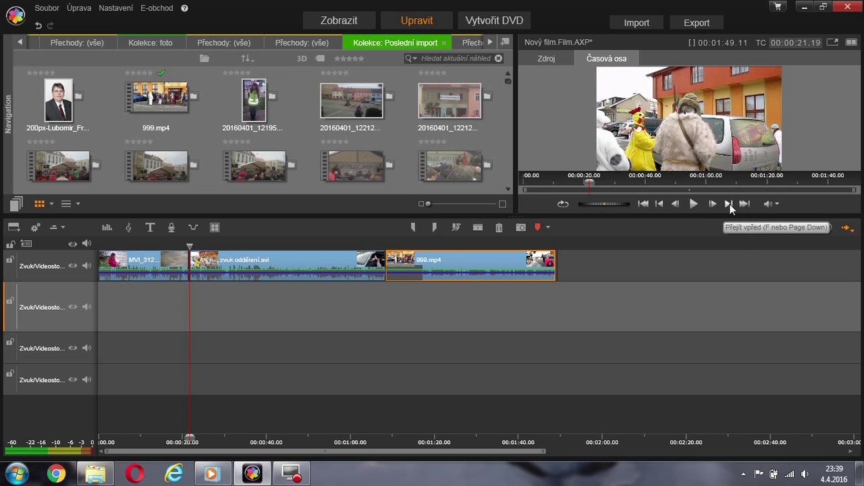
pyautogui.click(729, 204)
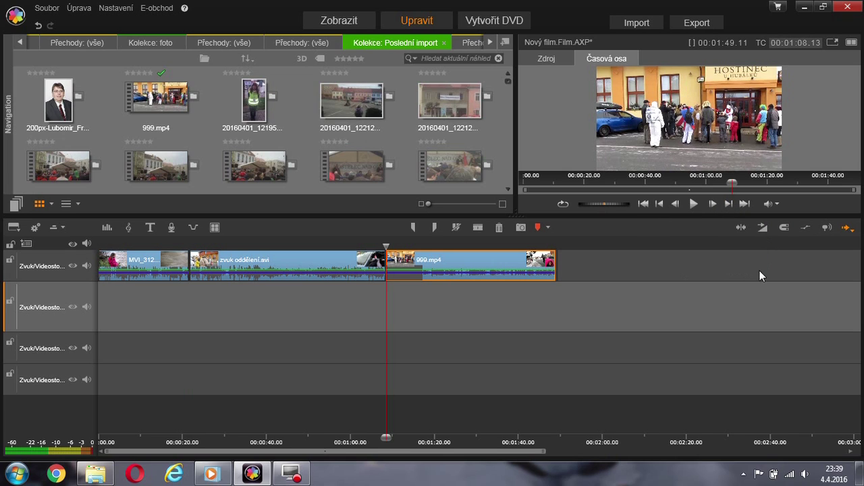
pyautogui.click(745, 203)
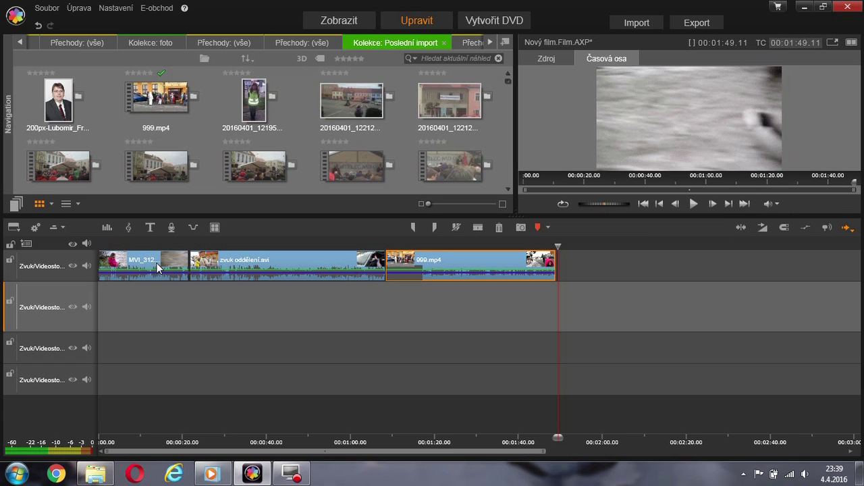
# - Jump back over the last two cuts and magnify the timeline to examine the short fragments after 999.mp4
pyautogui.click(659, 204)
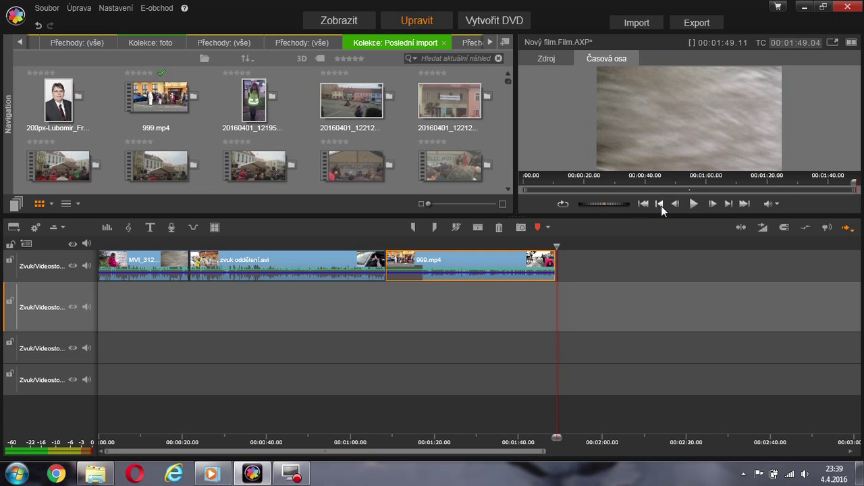
pyautogui.click(659, 203)
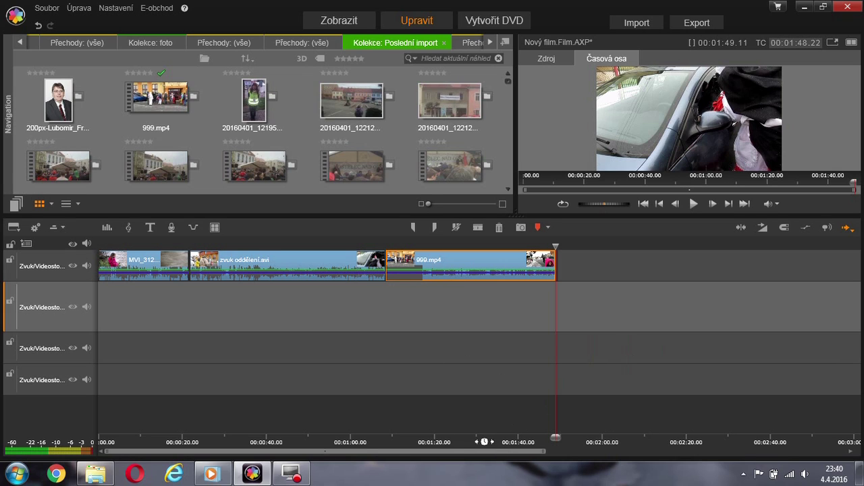
pyautogui.click(480, 442)
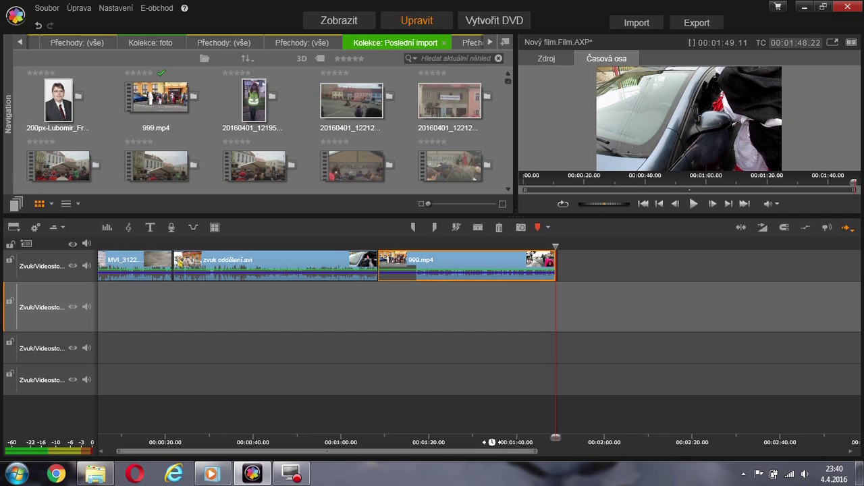
pyautogui.moveTo(501, 446); pyautogui.dragTo(693, 467)
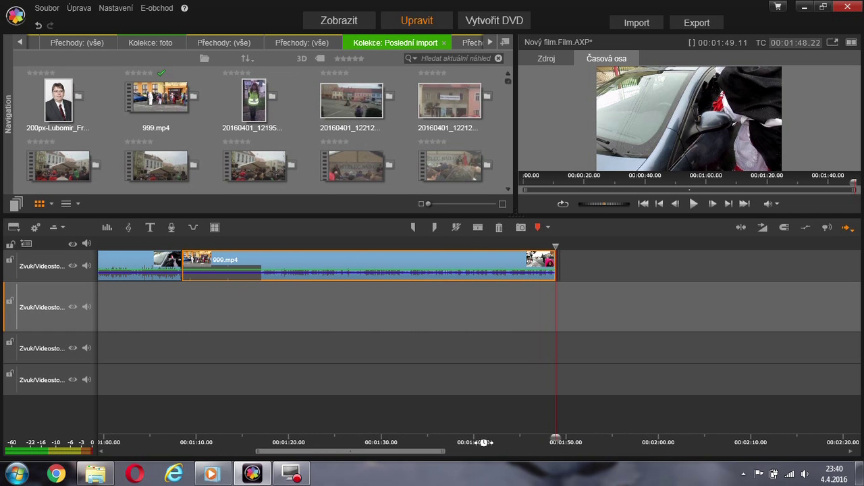
pyautogui.moveTo(449, 443); pyautogui.dragTo(639, 457)
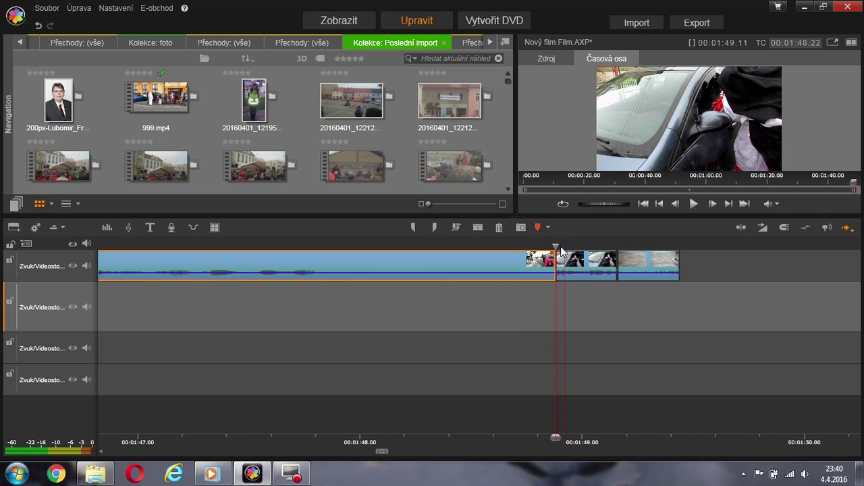
pyautogui.moveTo(557, 247); pyautogui.dragTo(635, 264)
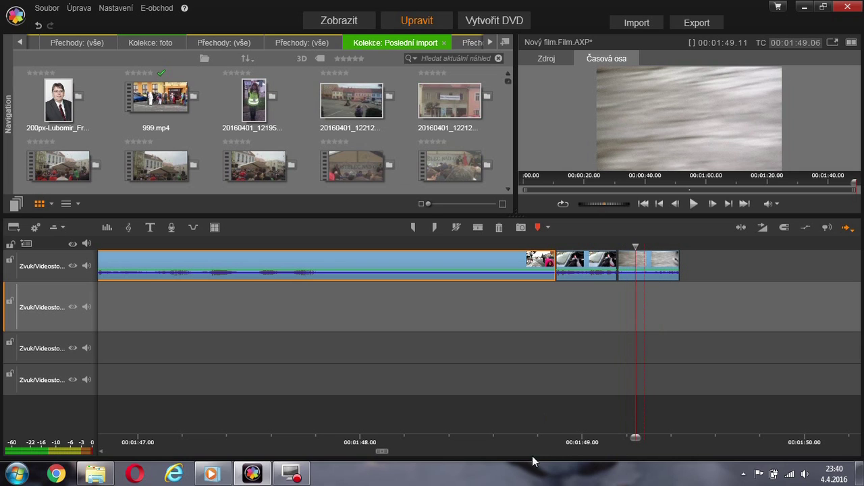
pyautogui.moveTo(522, 439); pyautogui.dragTo(859, 450)
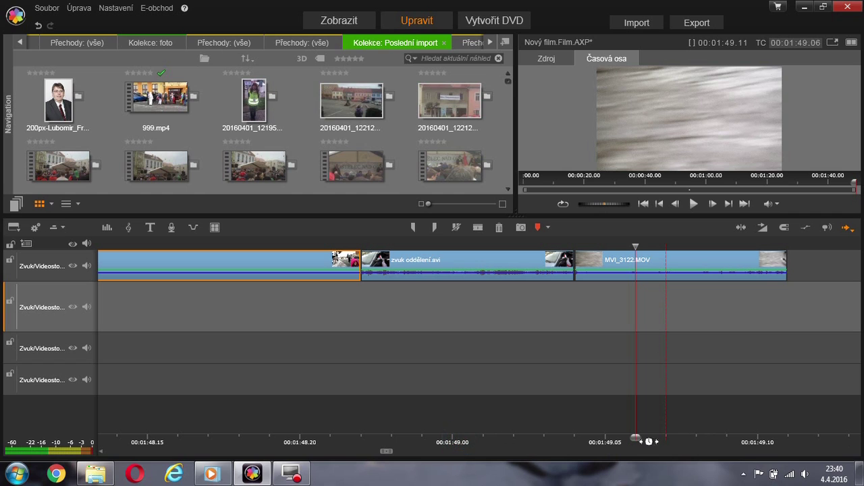
# - Step back and forth frame by frame through the short zvuk oddělení.avi and MVI_3122.MOV fragments at the film's end
pyautogui.press('Left')
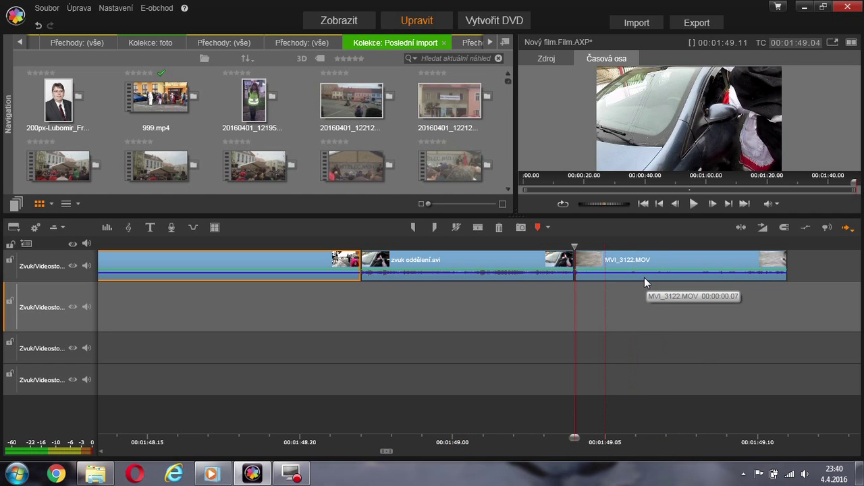
pyautogui.press('Right')
pyautogui.press('Right')
pyautogui.press('Right')
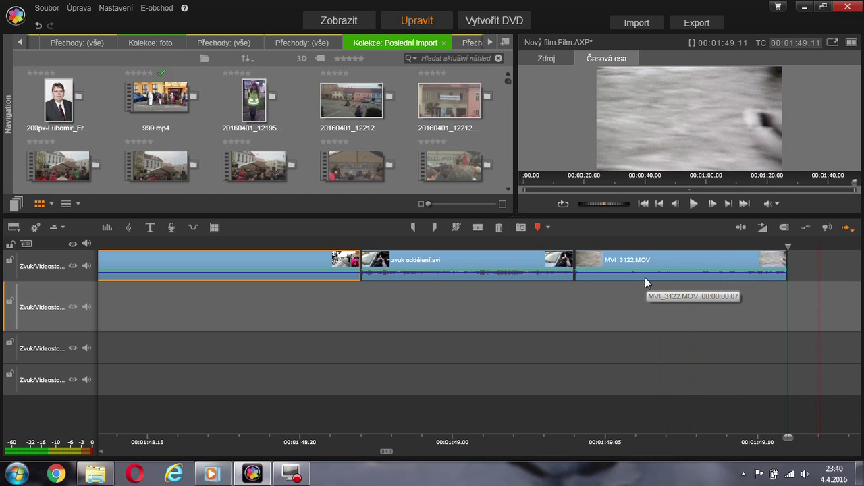
pyautogui.press('Left')
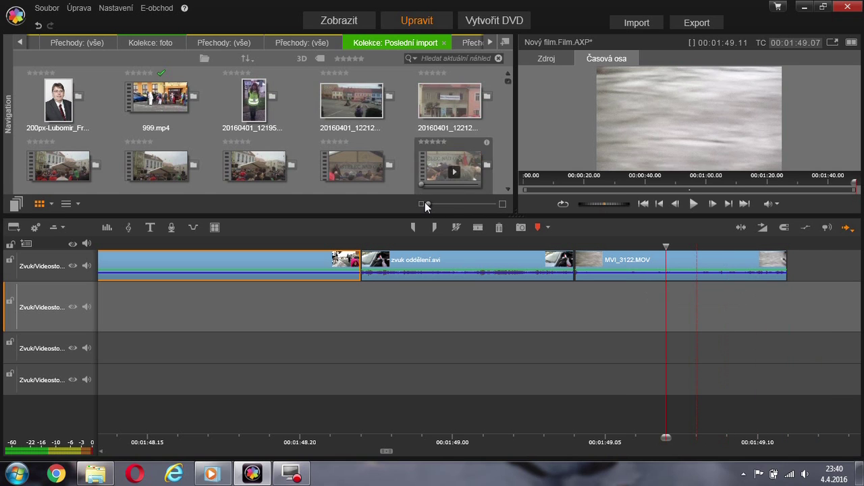
pyautogui.press('Left')
pyautogui.press('Left')
pyautogui.press('Left')
pyautogui.press('Left')
pyautogui.press('Left')
pyautogui.press('Left')
pyautogui.press('Left')
pyautogui.press('Left')
pyautogui.press('Left')
pyautogui.press('Left')
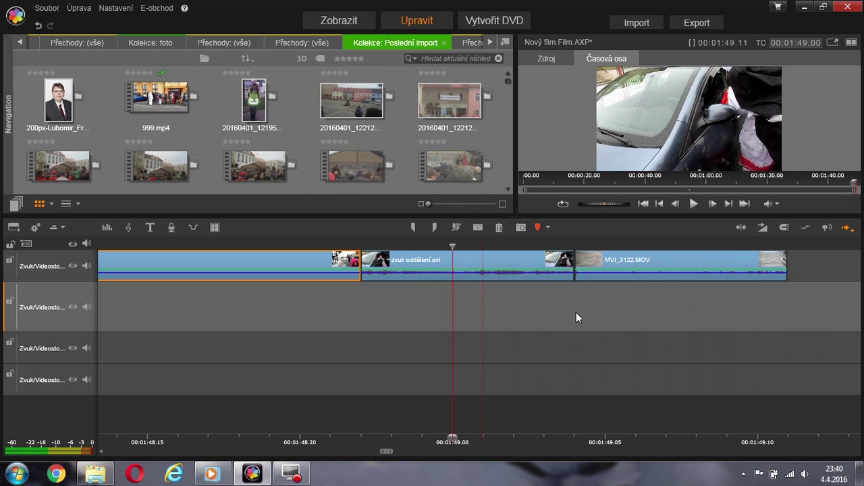
pyautogui.press('Right')
pyautogui.press('Right')
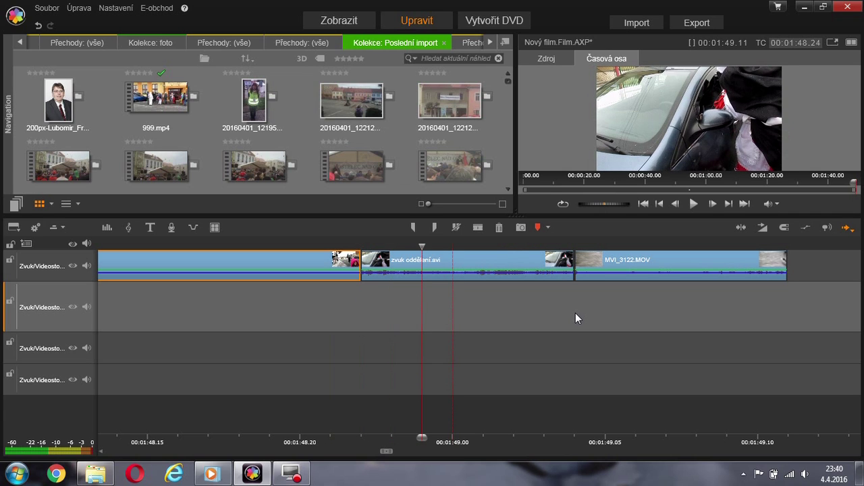
pyautogui.press('Right')
pyautogui.press('Right')
pyautogui.press('Right')
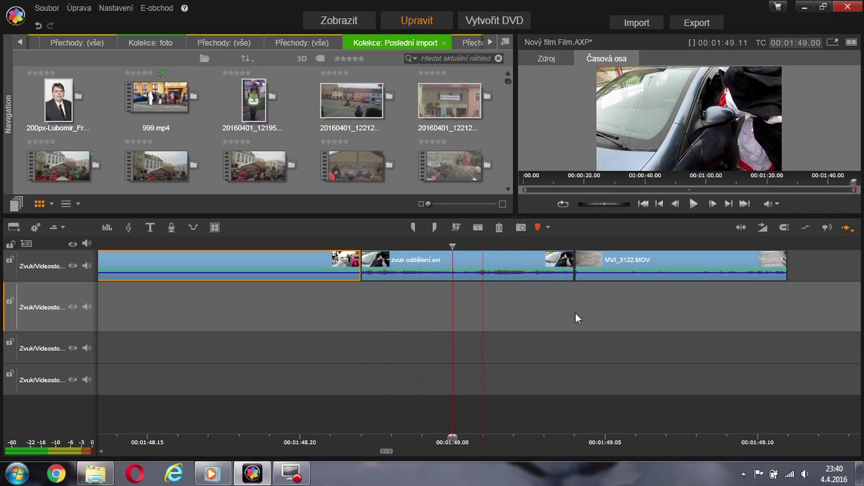
pyautogui.press('Right')
pyautogui.press('Right')
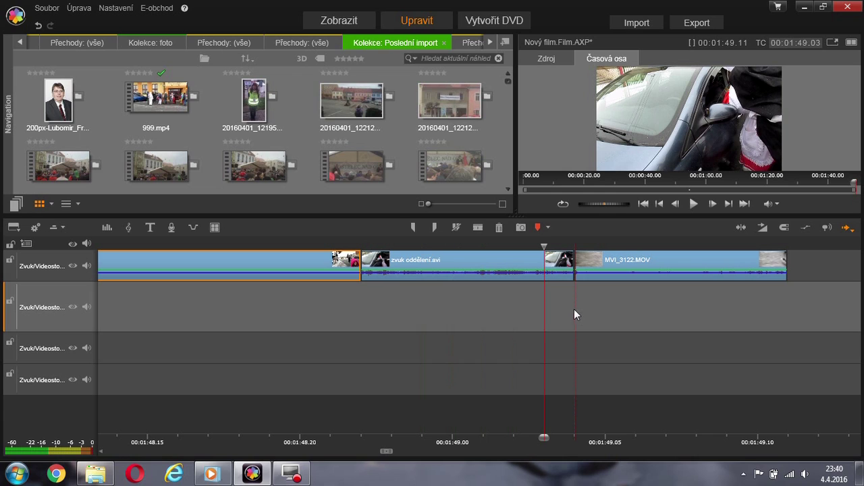
pyautogui.press('Right')
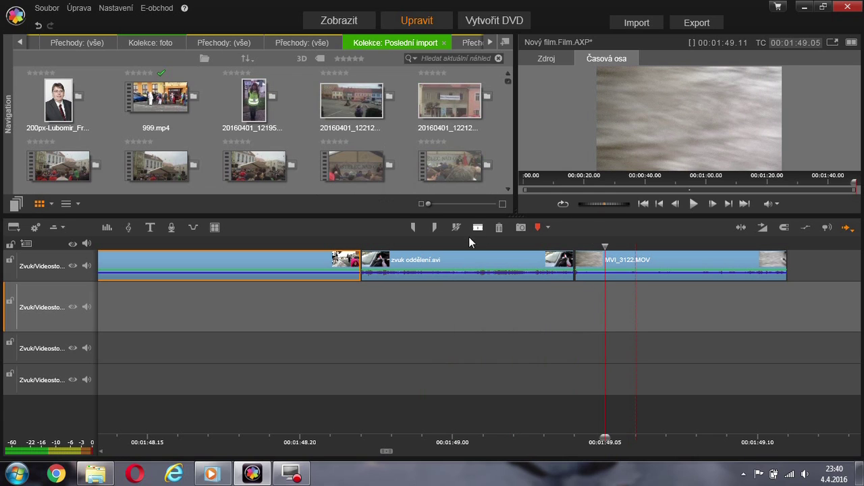
# - Zoom the timeline out with the 20 minut scale preset and deselect the 999.mp4 clip
pyautogui.moveTo(586, 438); pyautogui.dragTo(336, 447)
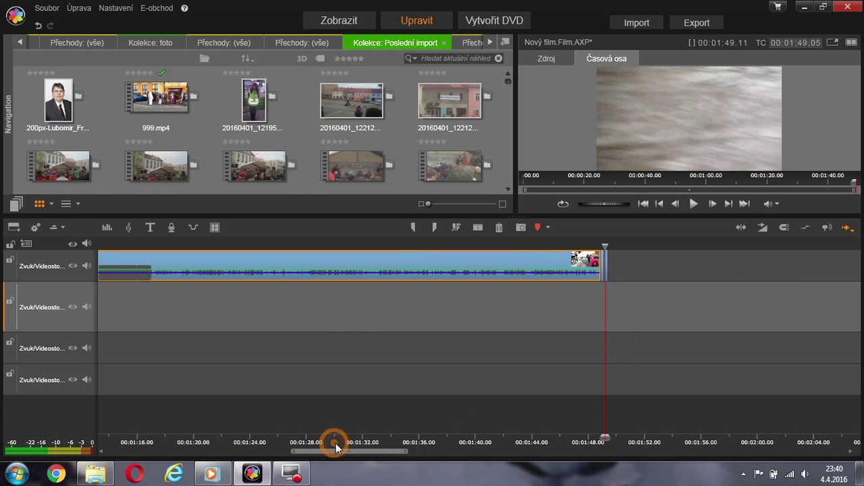
pyautogui.rightClick(335, 447)
pyautogui.click(376, 419)
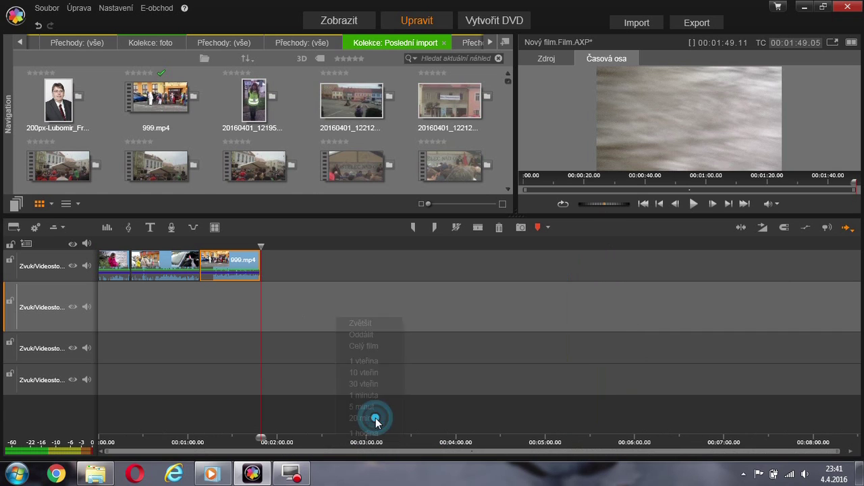
pyautogui.click(280, 322)
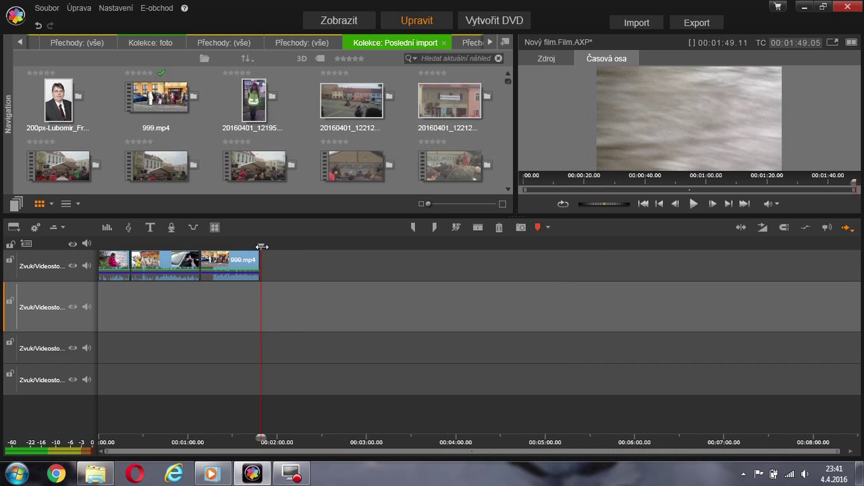
# - Find obloha.mp4 in the last-import collection, place it directly after 999.mp4 on the first track, and play across the join
pyautogui.click(509, 189)
pyautogui.moveTo(509, 191); pyautogui.dragTo(509, 191)
pyautogui.scroll(-15, 509, 191)
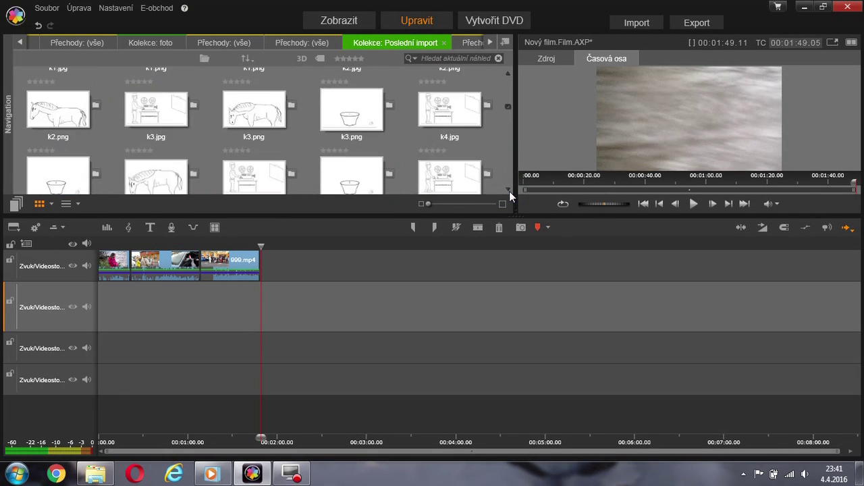
pyautogui.scroll(-15, 511, 191)
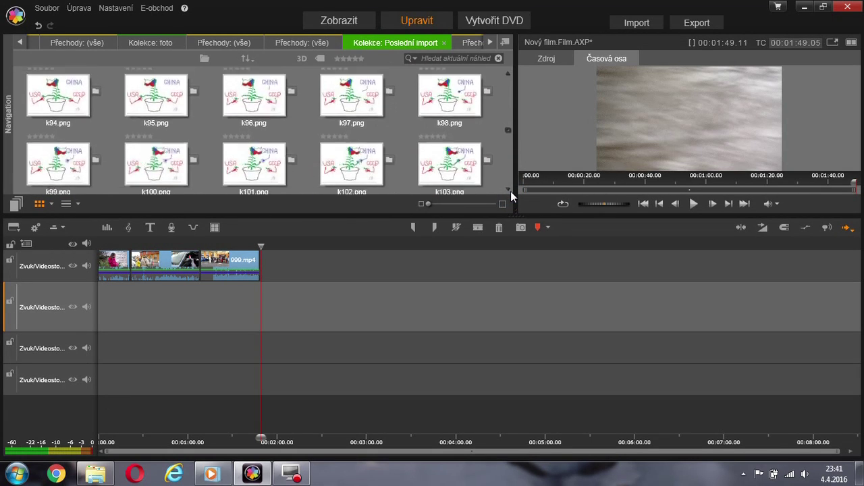
pyautogui.scroll(-15, 499, 165)
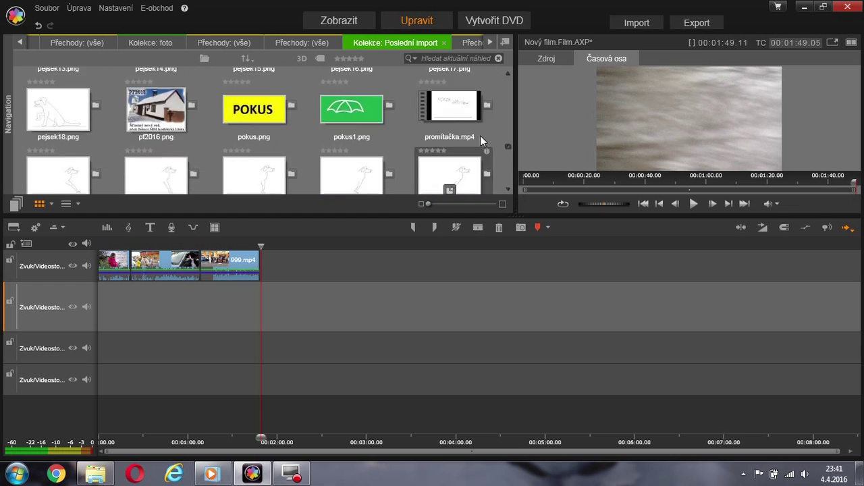
pyautogui.scroll(2, 509, 173)
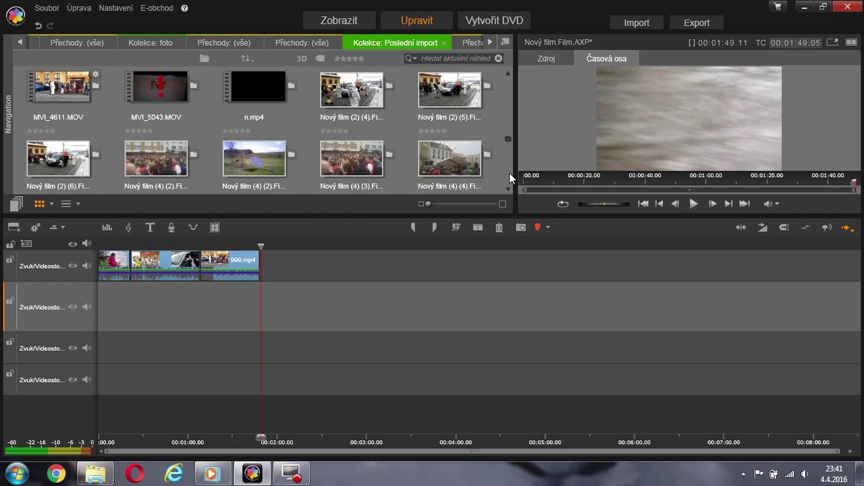
pyautogui.scroll(-3, 509, 173)
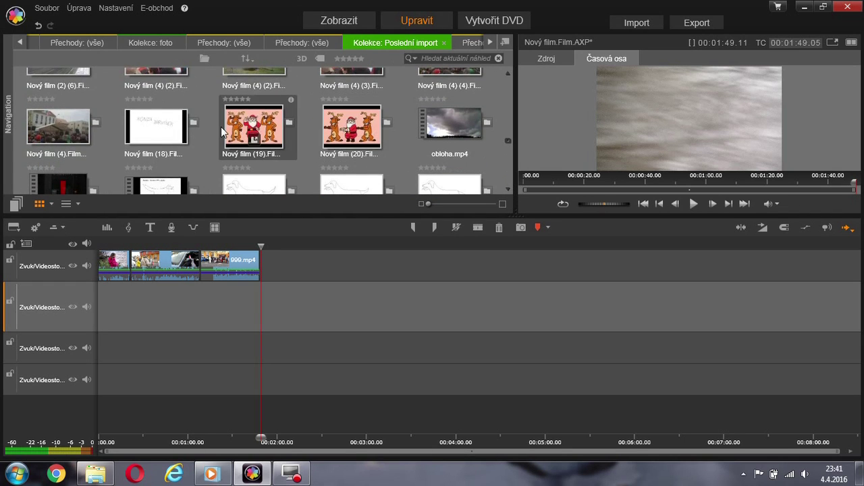
pyautogui.scroll(1, 468, 174)
pyautogui.scroll(-1, 473, 175)
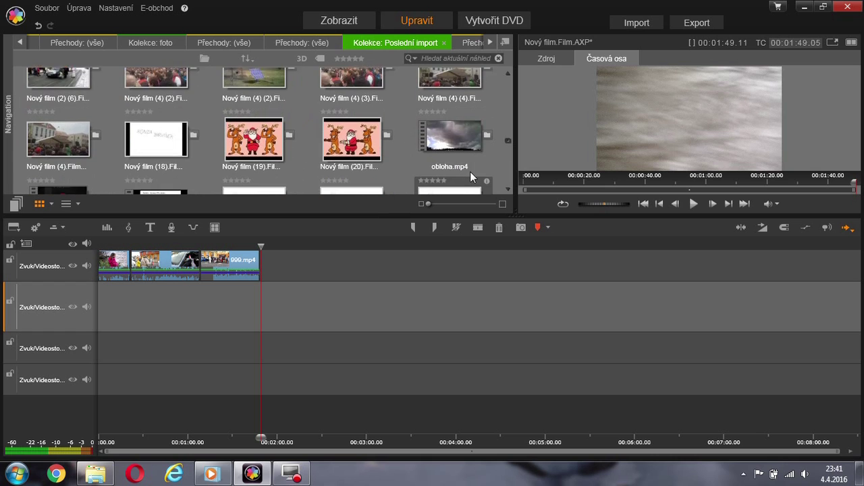
pyautogui.moveTo(463, 129); pyautogui.dragTo(255, 247)
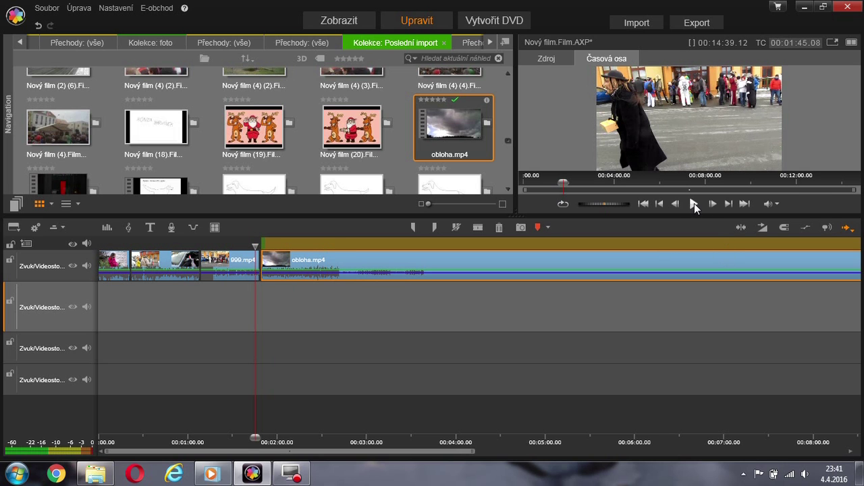
pyautogui.click(694, 203)
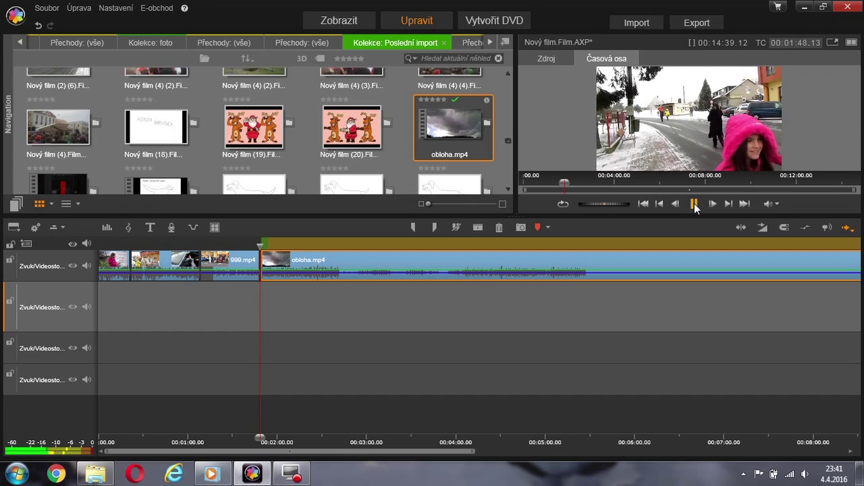
pyautogui.click(696, 203)
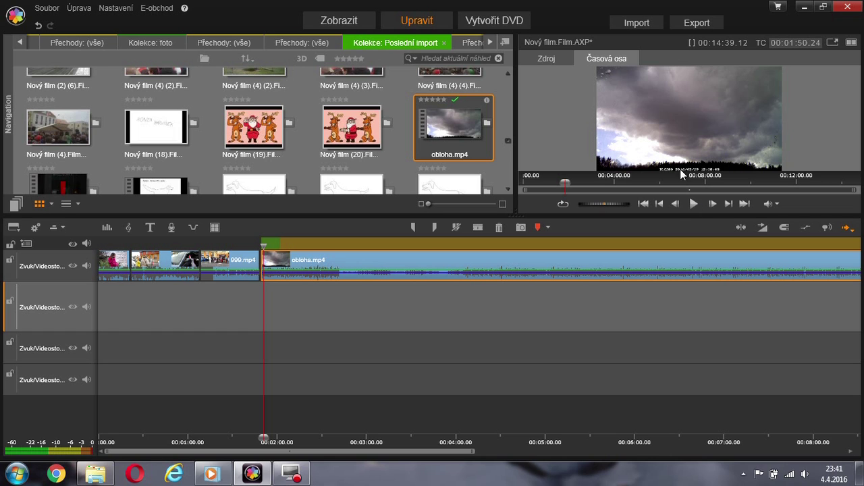
# - Move the four main clips to the second track, leaving gaps between the first three and butting obloha.mp4 against the end of 999.mp4
pyautogui.moveTo(235, 268); pyautogui.dragTo(242, 311)
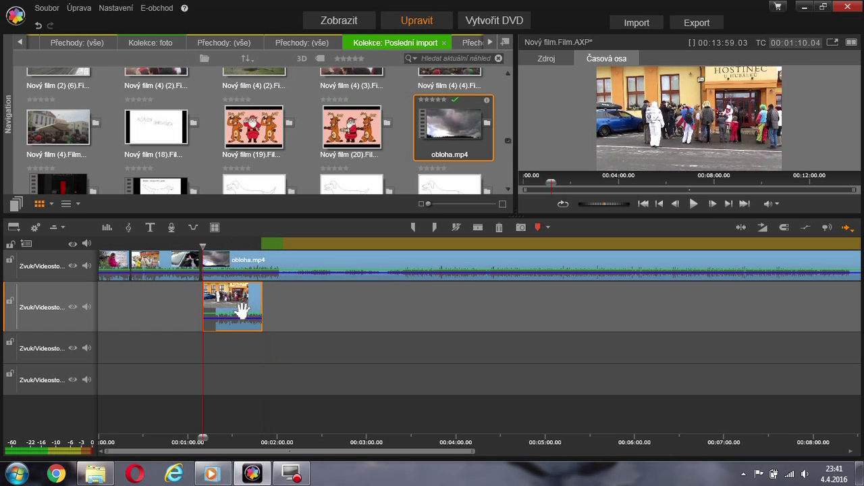
pyautogui.moveTo(274, 266); pyautogui.dragTo(367, 307)
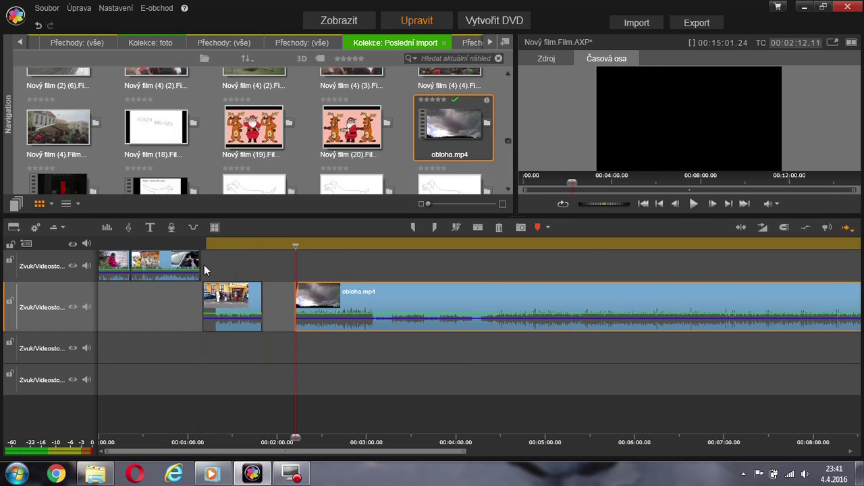
pyautogui.moveTo(180, 266); pyautogui.dragTo(194, 330)
pyautogui.moveTo(121, 277); pyautogui.dragTo(133, 319)
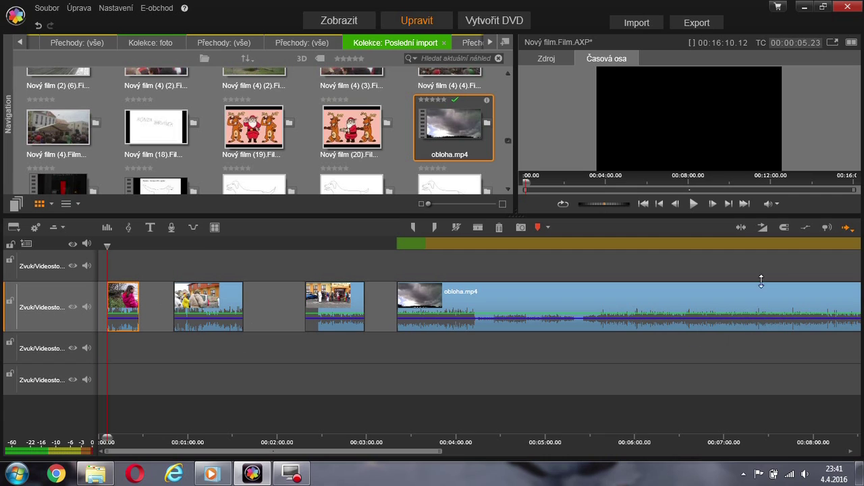
pyautogui.moveTo(135, 264); pyautogui.dragTo(89, 284)
pyautogui.moveTo(506, 308); pyautogui.dragTo(478, 303)
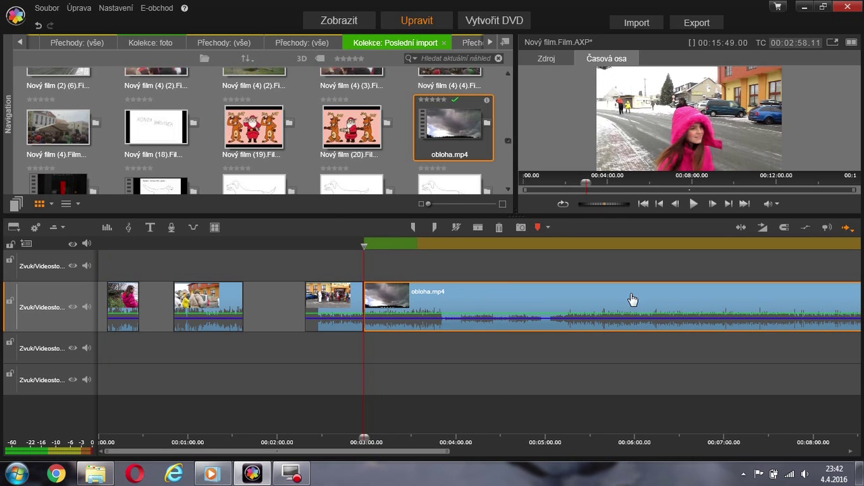
# - Jump to the end of the film and step back frame by frame to the end of obloha.mp4
pyautogui.click(746, 204)
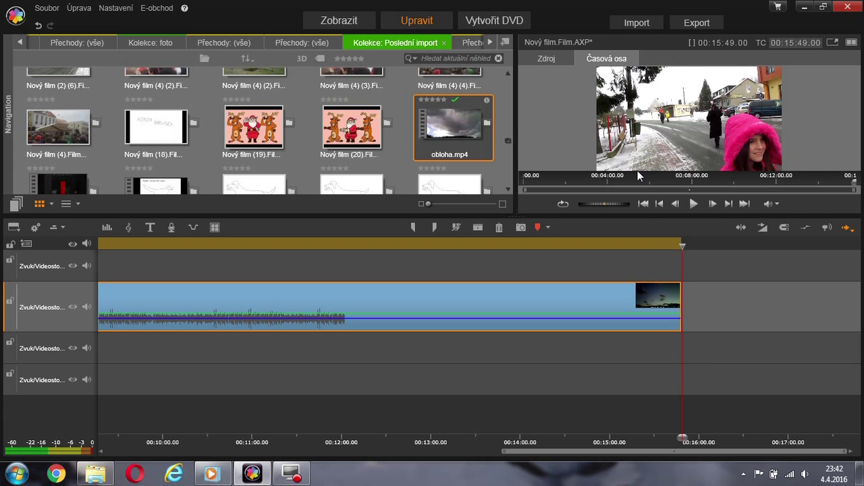
pyautogui.click(675, 204)
pyautogui.click(675, 204)
pyautogui.click(675, 204)
pyautogui.click(675, 204)
pyautogui.click(675, 204)
pyautogui.click(675, 203)
pyautogui.click(675, 204)
pyautogui.click(675, 204)
pyautogui.click(675, 204)
pyautogui.click(675, 204)
pyautogui.click(675, 204)
pyautogui.click(675, 204)
pyautogui.click(675, 204)
pyautogui.click(675, 203)
pyautogui.click(675, 204)
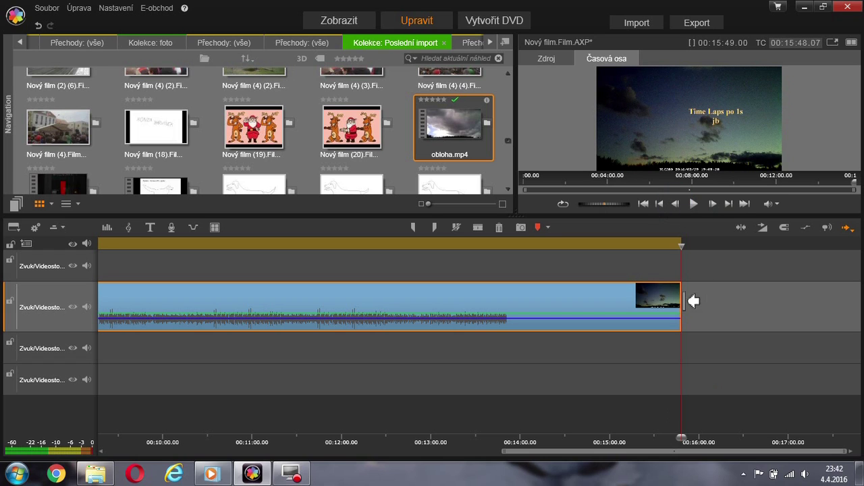
# - Deselect obloha.mp4, magnify the film's end, and delete the short leftover fragment behind obloha.mp4 on the second track
pyautogui.moveTo(678, 247); pyautogui.dragTo(696, 247)
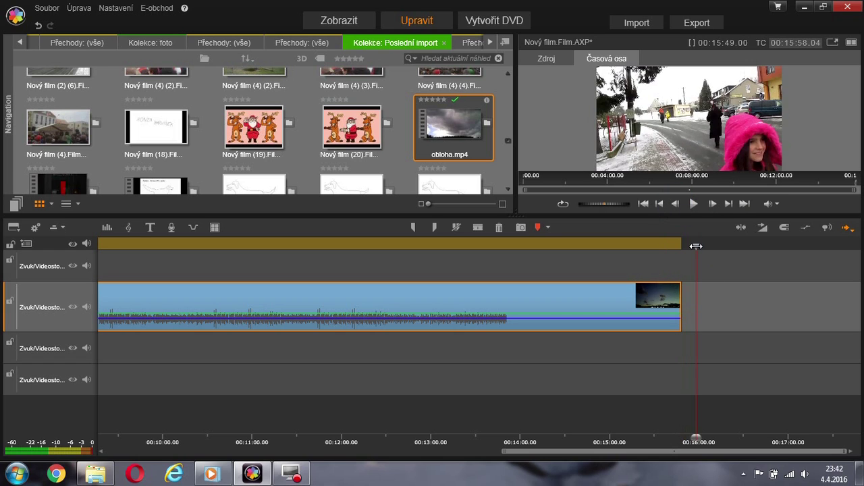
pyautogui.click(743, 305)
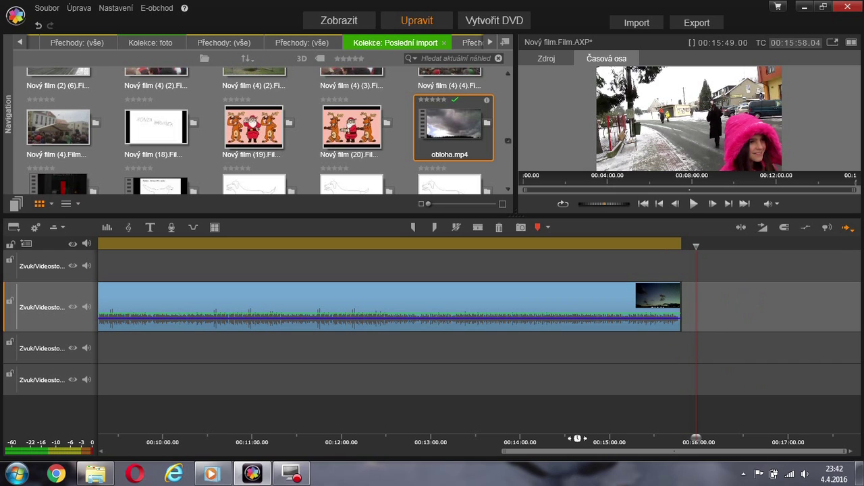
pyautogui.scroll(3, 575, 438)
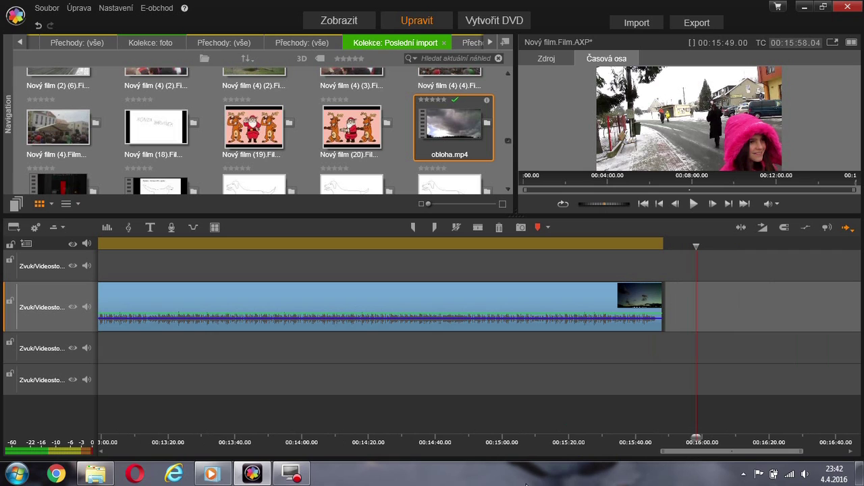
pyautogui.scroll(3, 510, 442)
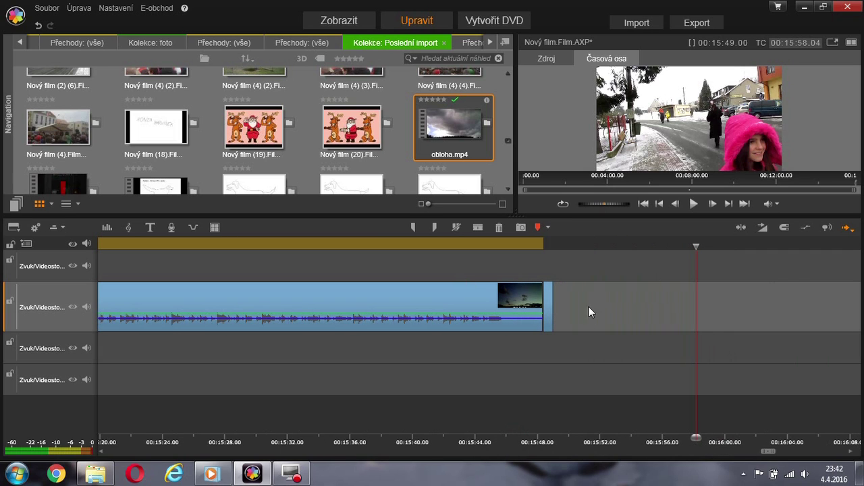
pyautogui.click(547, 302)
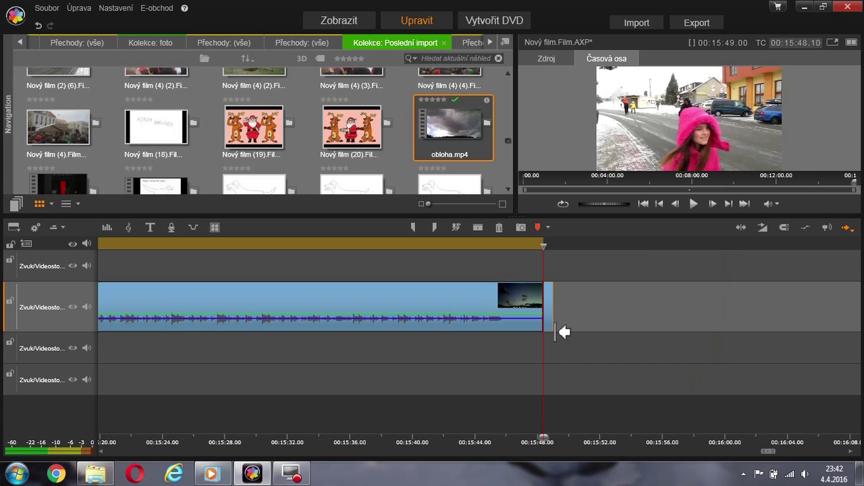
pyautogui.click(555, 331)
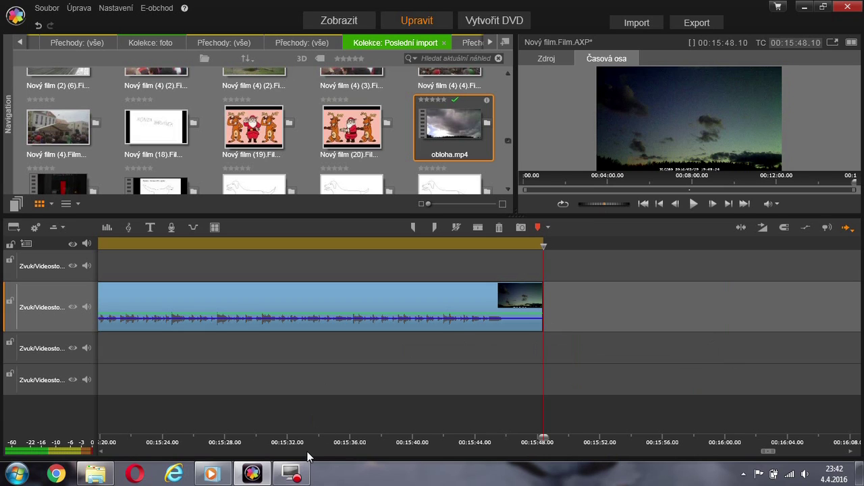
# - Shorten the second fragment at the start of the first track and place MVI_3122.MOV directly behind it
pyautogui.moveTo(313, 443); pyautogui.dragTo(126, 428)
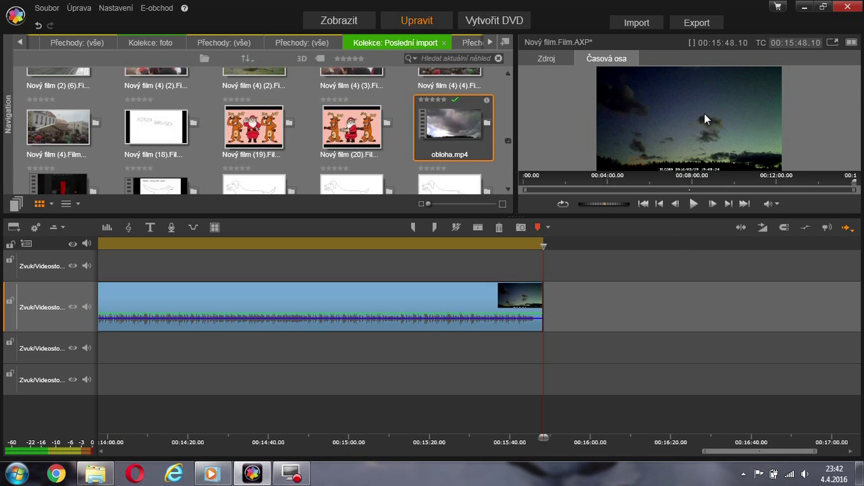
pyautogui.click(643, 203)
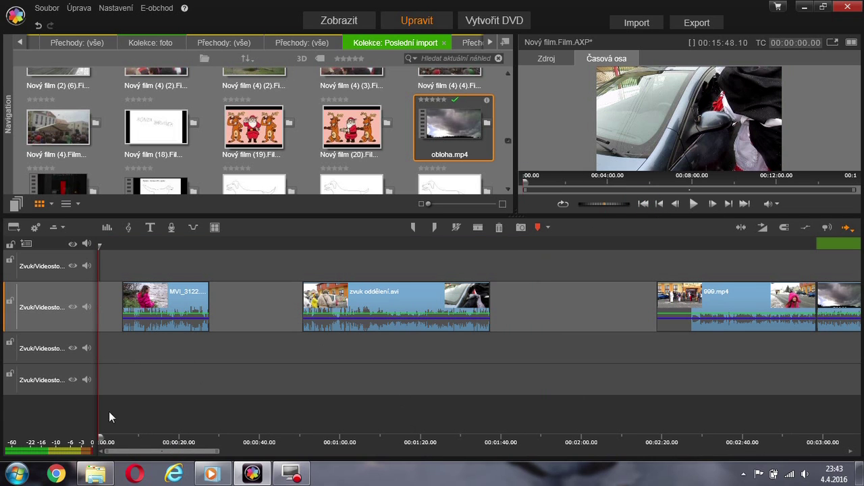
pyautogui.moveTo(139, 445); pyautogui.dragTo(550, 471)
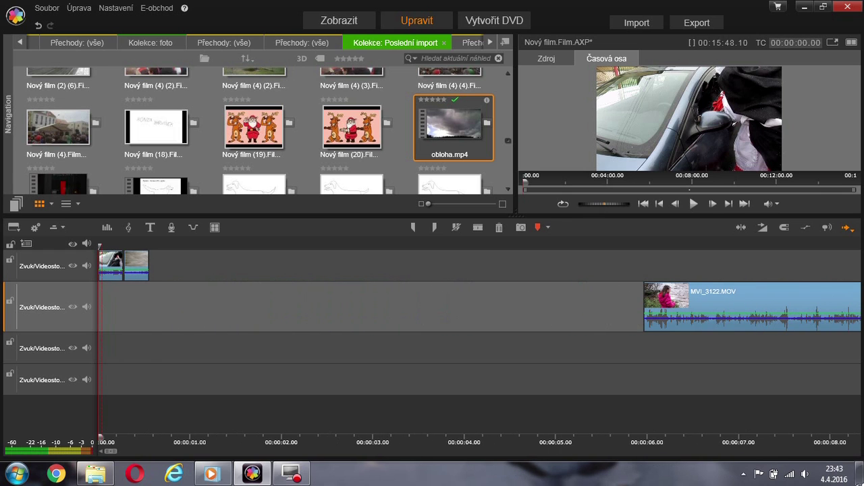
pyautogui.click(138, 268)
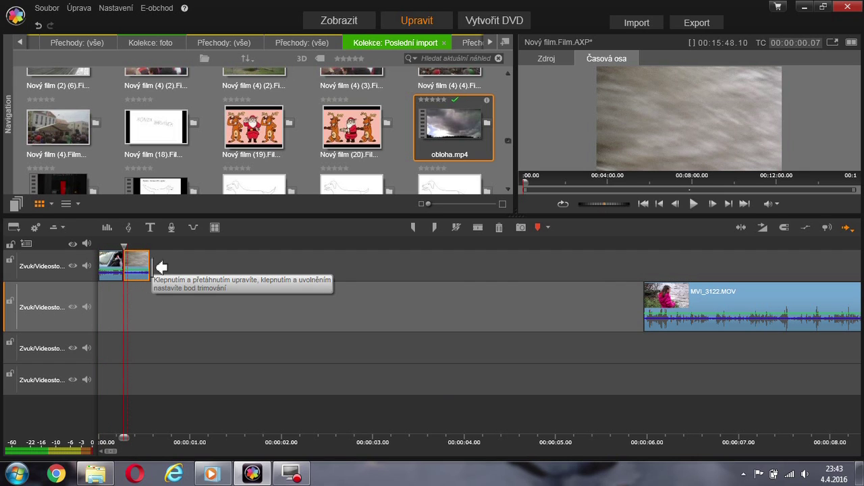
pyautogui.moveTo(144, 279); pyautogui.dragTo(126, 272)
pyautogui.moveTo(697, 309); pyautogui.dragTo(187, 277)
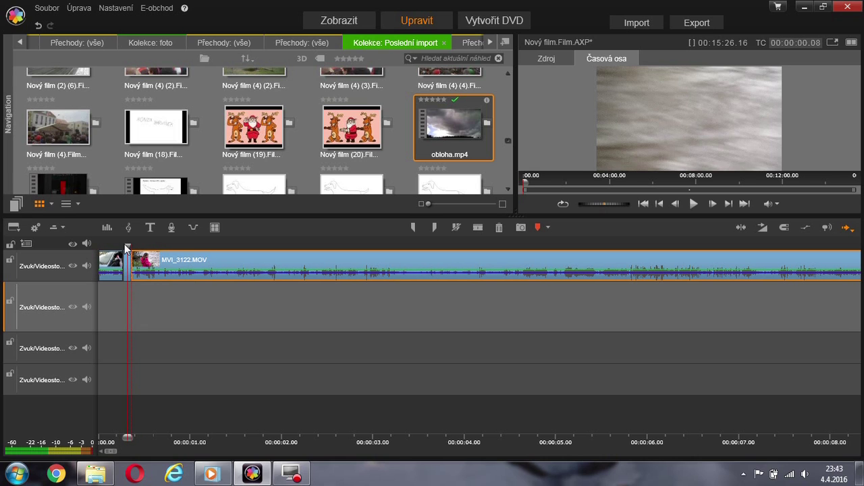
# - Play the film from its beginning across the short fragments into MVI_3122.MOV
pyautogui.moveTo(126, 245); pyautogui.dragTo(94, 253)
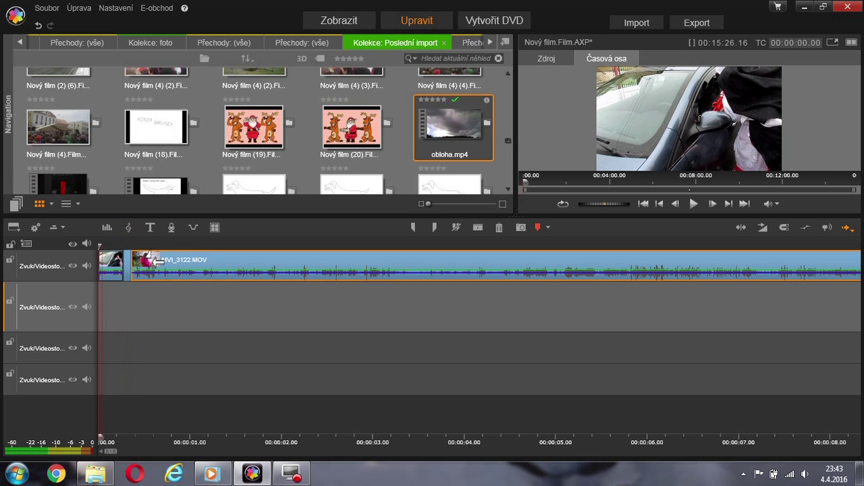
pyautogui.click(693, 204)
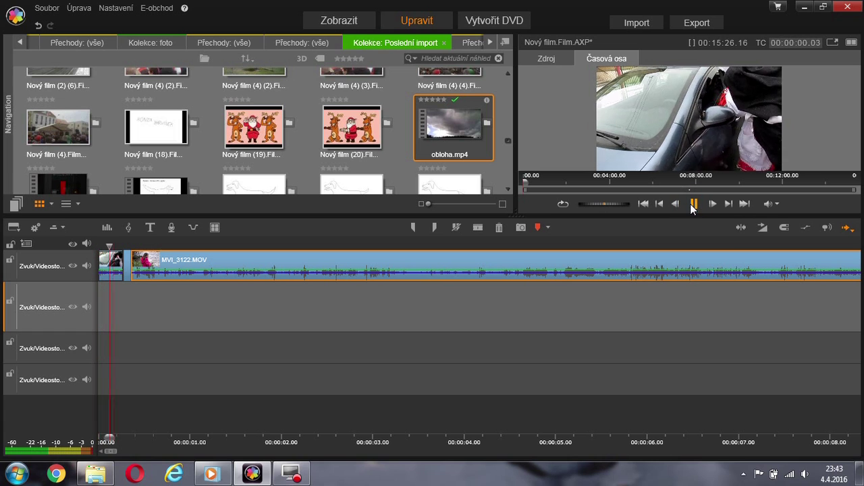
pyautogui.click(693, 204)
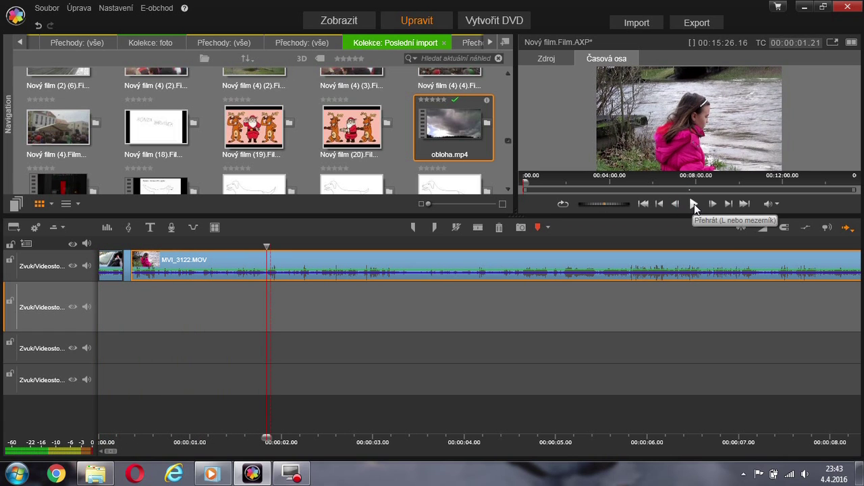
# - Move MVI_3122.MOV back to the second track and delete both leftover fragments at the start of the first track
pyautogui.moveTo(220, 272); pyautogui.dragTo(238, 313)
pyautogui.moveTo(124, 266); pyautogui.dragTo(92, 274)
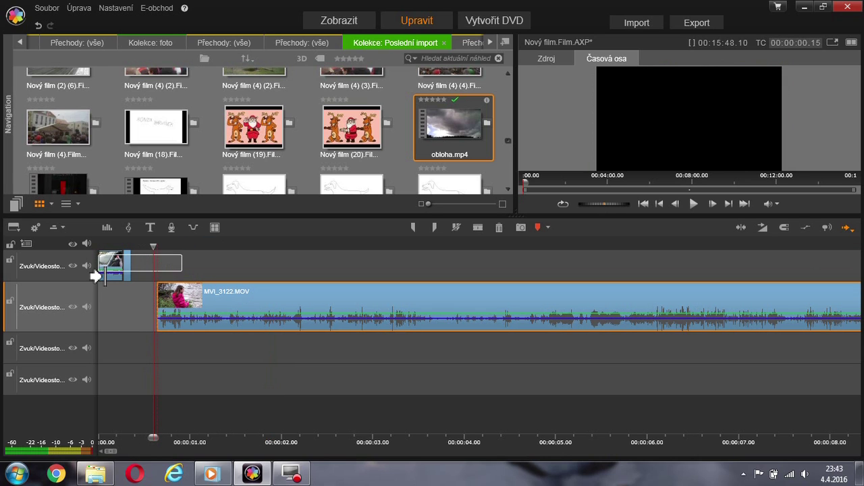
pyautogui.press('Delete')
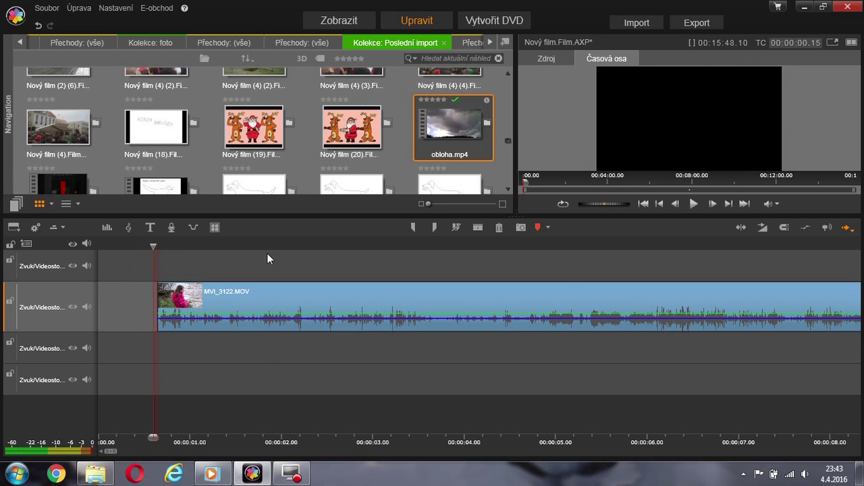
# - Turn on magnet snapping and place MVI_3122.MOV at the start of the first track
pyautogui.click(784, 228)
pyautogui.moveTo(751, 306); pyautogui.dragTo(695, 275)
# - Trim the end of zvuk oddělení.avi and snap the clip against the end of MVI_3122.MOV on the first track
pyautogui.moveTo(603, 443); pyautogui.dragTo(395, 387)
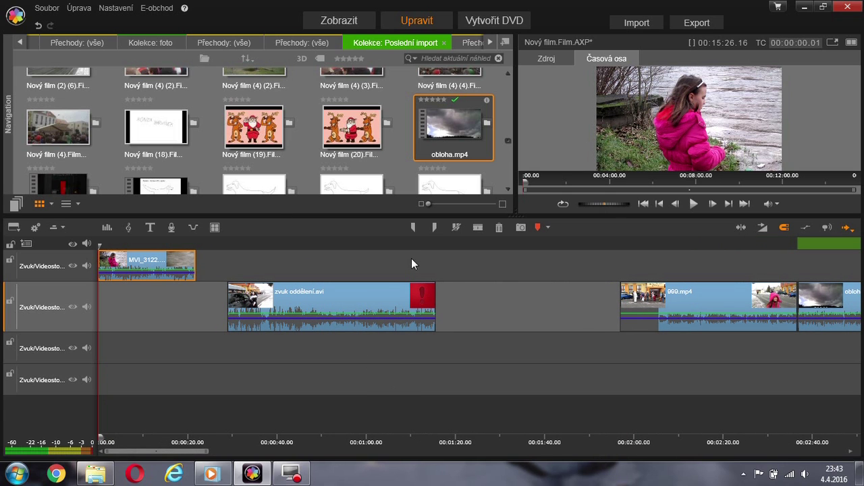
pyautogui.moveTo(434, 311); pyautogui.dragTo(372, 309)
pyautogui.moveTo(278, 305); pyautogui.dragTo(260, 272)
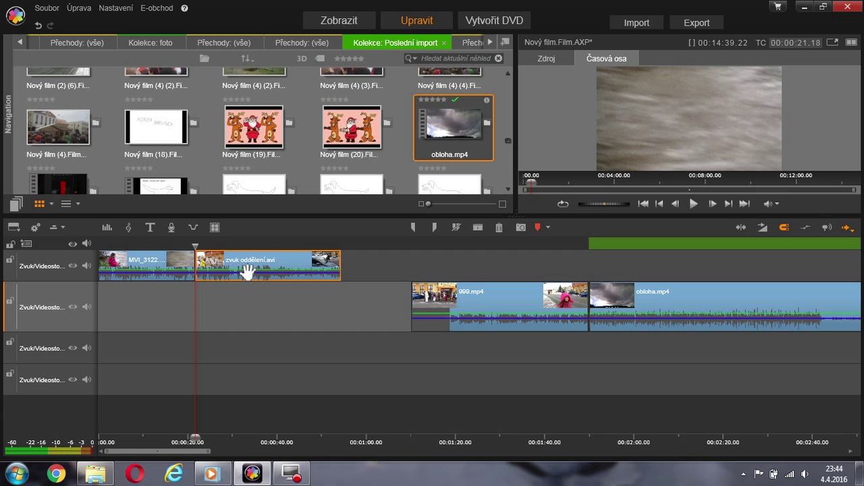
# - Move zvuk oddělení.avi away from MVI_3122.MOV, turn off magnet snapping, and place it back against that clip without snapping
pyautogui.moveTo(240, 268); pyautogui.dragTo(279, 268)
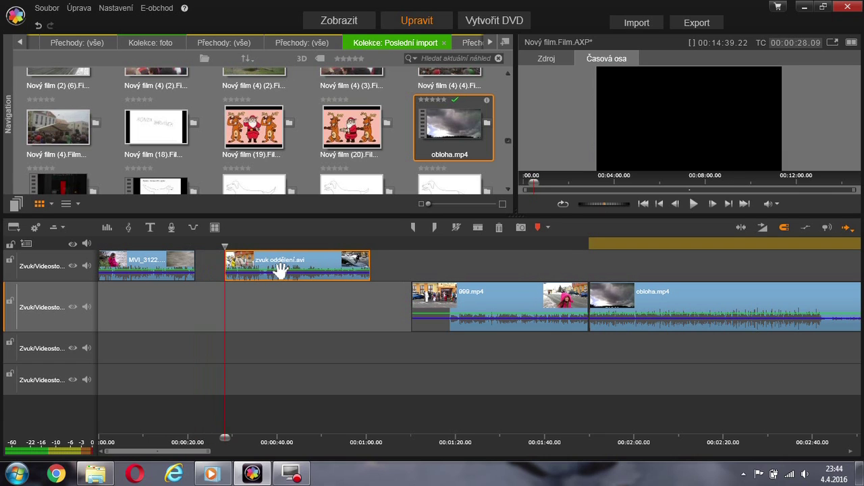
pyautogui.click(785, 229)
pyautogui.moveTo(331, 257); pyautogui.dragTo(311, 268)
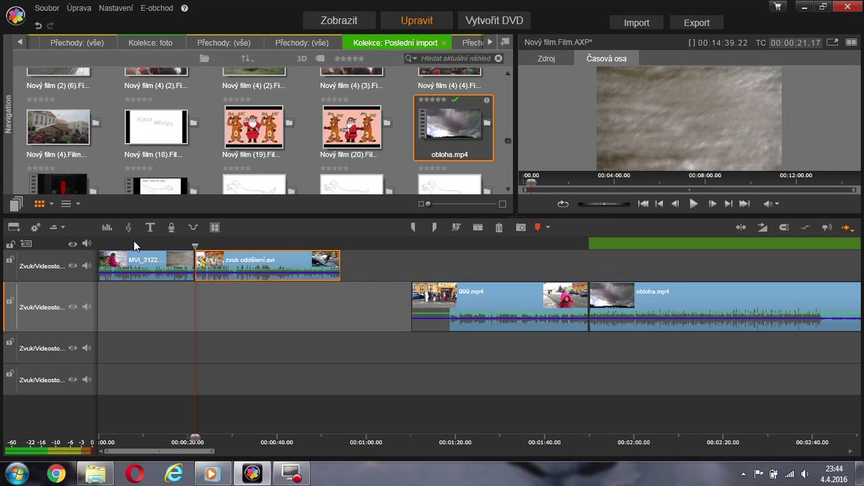
# - Step the playhead through the clip boundaries on the first track to check the joint between MVI_3122.MOV and zvuk oddělení.avi
pyautogui.click(729, 203)
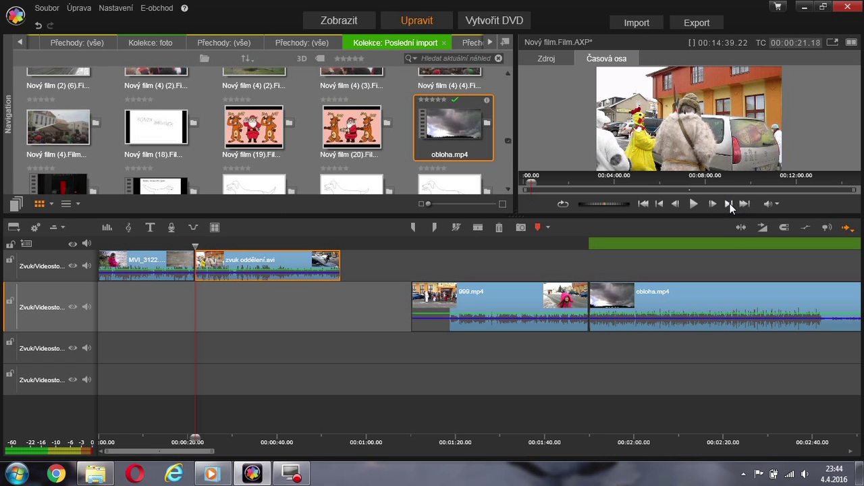
pyautogui.click(729, 203)
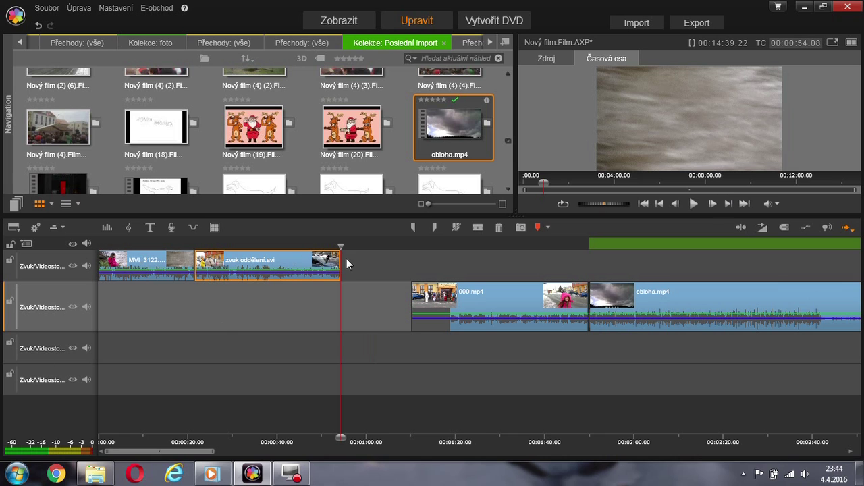
pyautogui.click(150, 265)
pyautogui.click(304, 258)
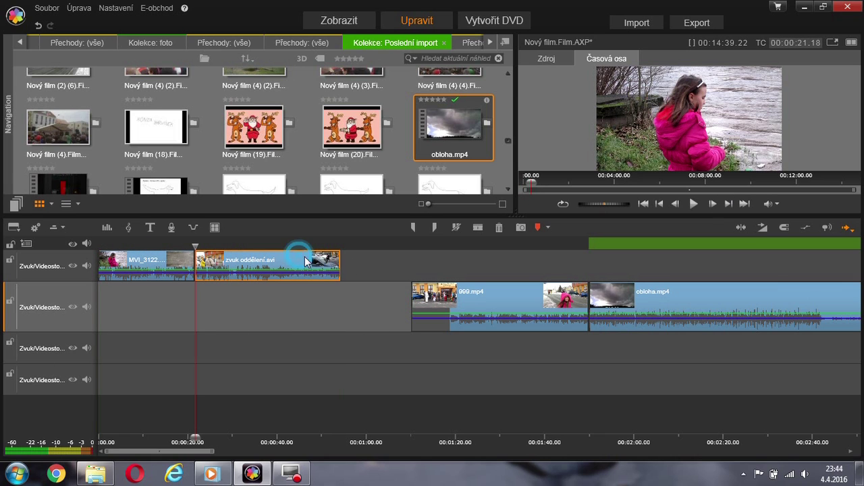
# - Go to the end of zvuk oddělení.avi and examine it at single-frame scale for leftover fragments
pyautogui.click(729, 203)
pyautogui.moveTo(386, 439); pyautogui.dragTo(775, 482)
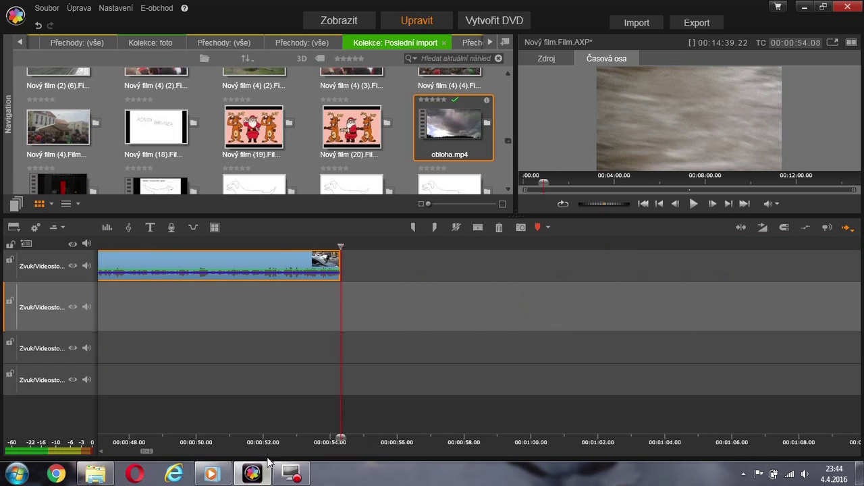
pyautogui.moveTo(272, 435); pyautogui.dragTo(378, 440)
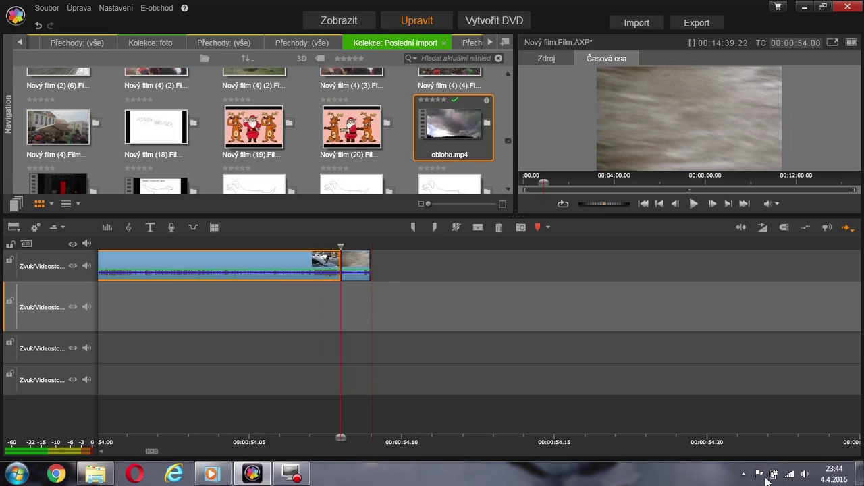
pyautogui.click(365, 264)
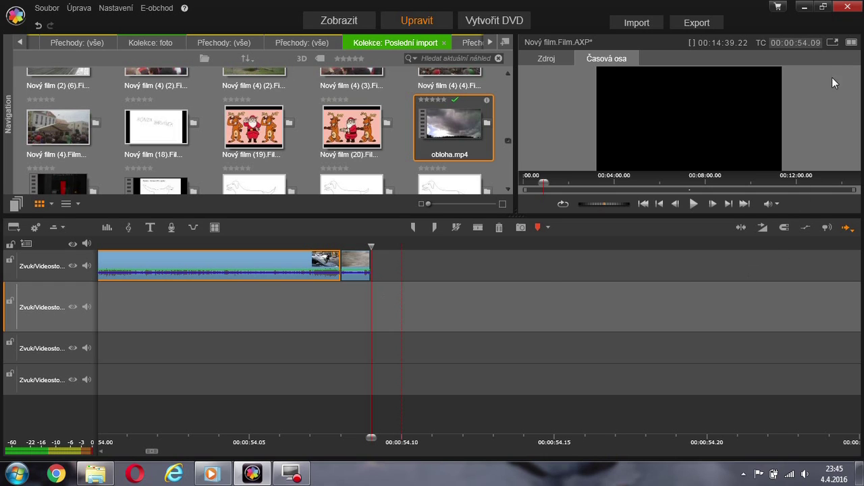
# - Scrub through the film in the timeline preview, stopping at 00:00:28.11
pyautogui.click(757, 171)
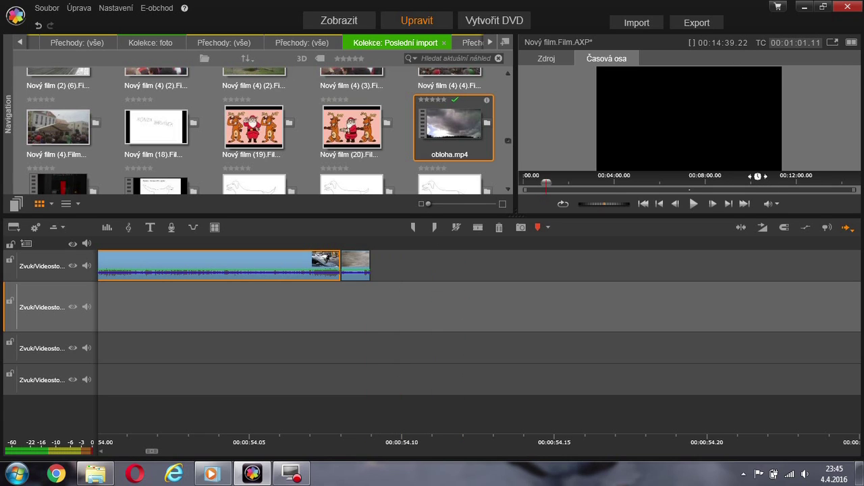
pyautogui.moveTo(757, 176); pyautogui.dragTo(765, 184)
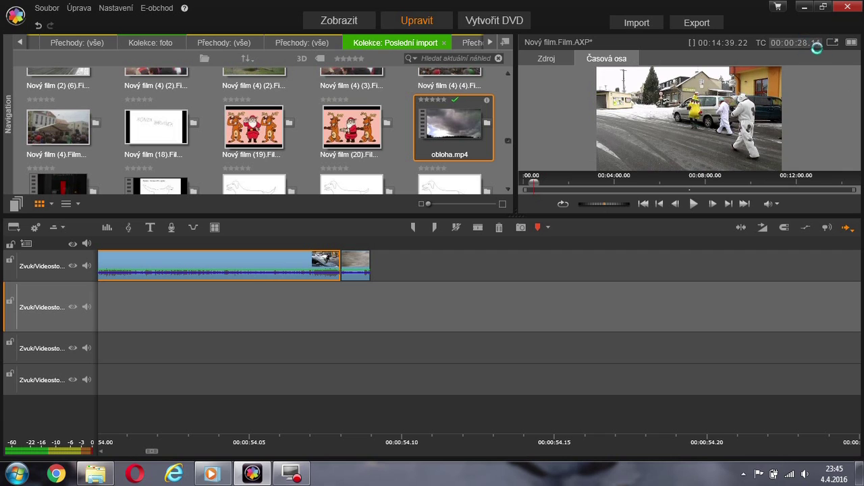
pyautogui.click(327, 318)
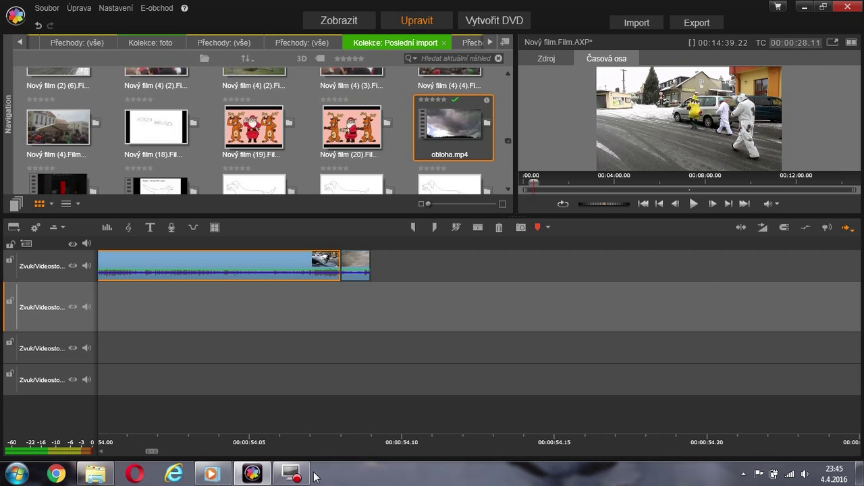